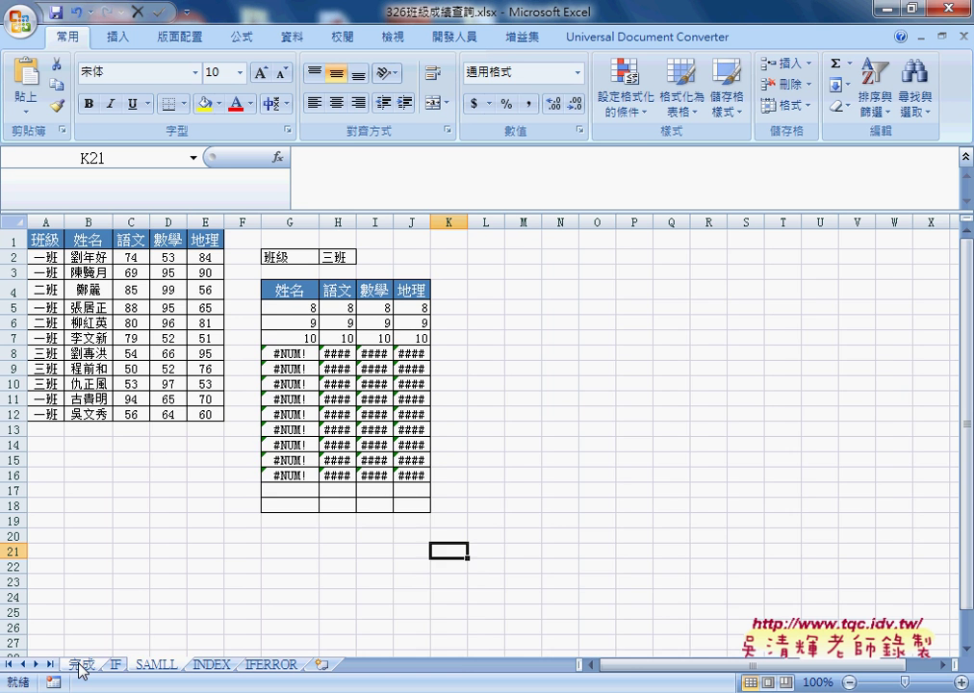
# Show the 完成 sheet's class column and H2's dropdown, leaving 三班 selected with its three students
pyautogui.click(81, 664)
pyautogui.moveTo(45, 257)
pyautogui.mouseDown()
pyautogui.moveTo(47, 303)
pyautogui.moveTo(213, 414)
pyautogui.mouseUp()
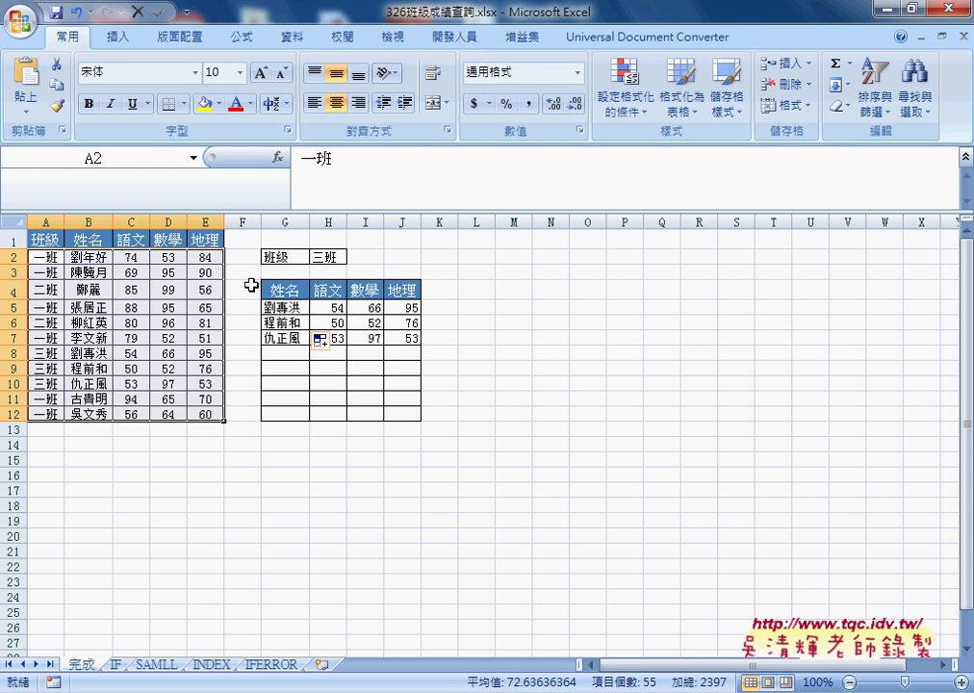
pyautogui.click(289, 257)
pyautogui.click(327, 257)
pyautogui.click(356, 258)
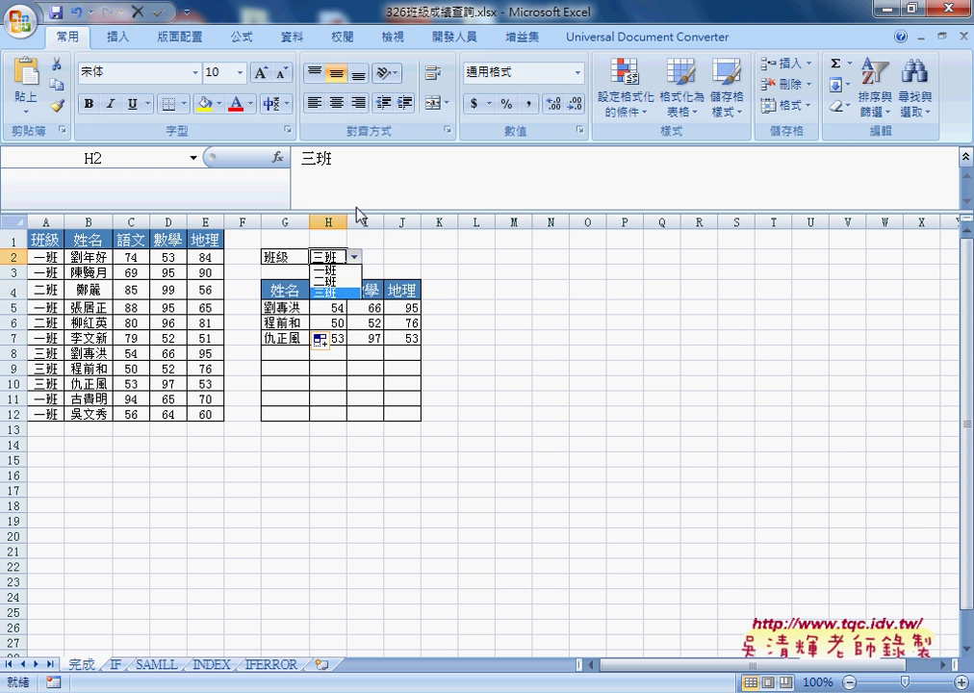
pyautogui.click(355, 259)
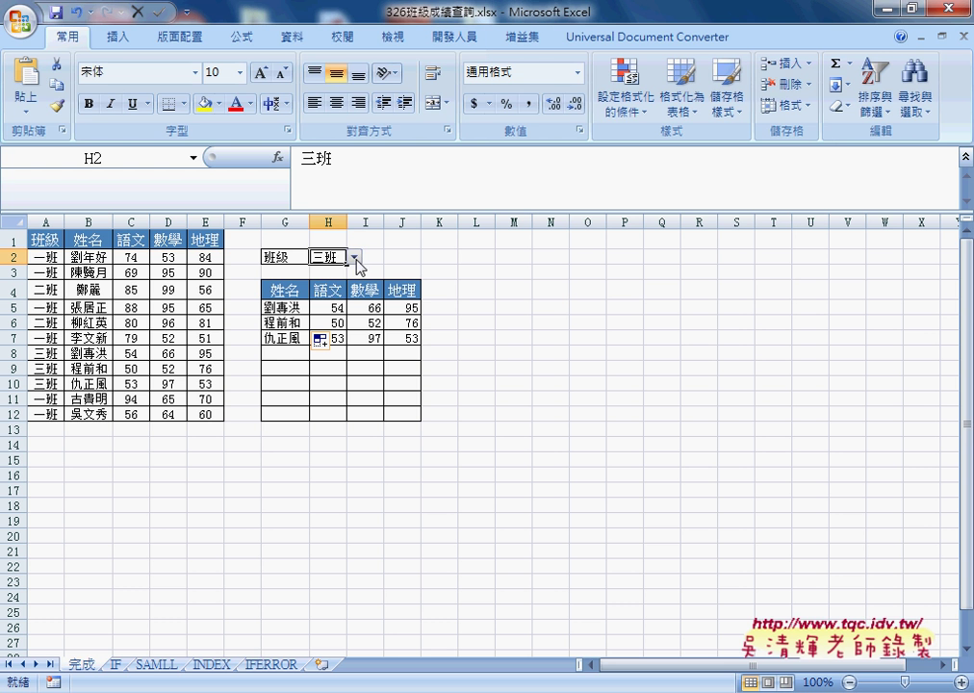
# Open H2's 資料驗證 settings and highlight the 一班,二班,三班 source list
pyautogui.click(403, 40)
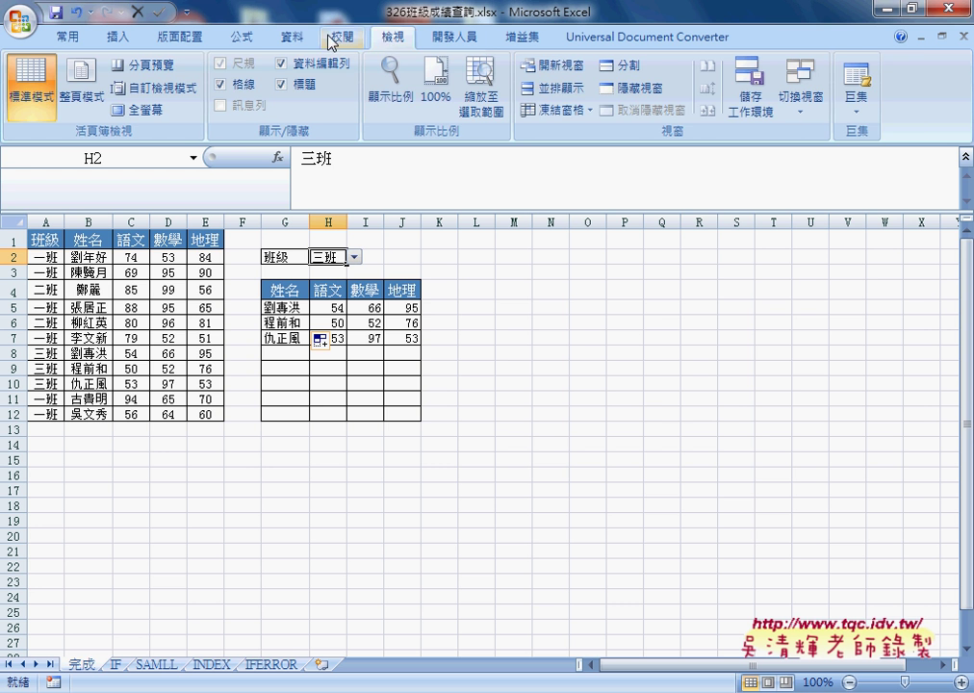
pyautogui.click(296, 39)
pyautogui.click(642, 77)
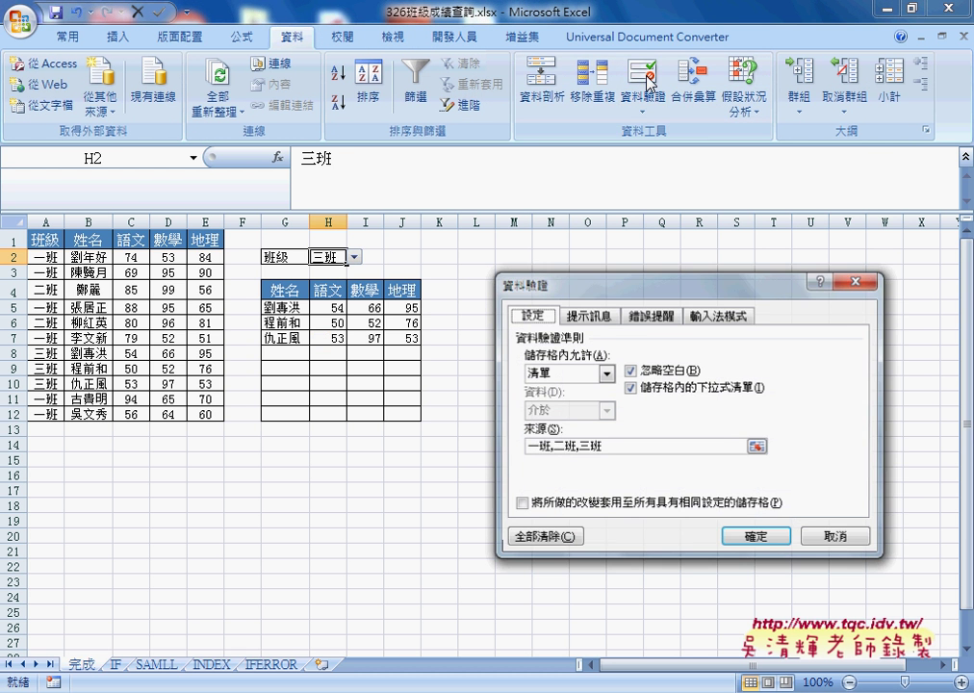
pyautogui.moveTo(631, 288); pyautogui.dragTo(622, 231)
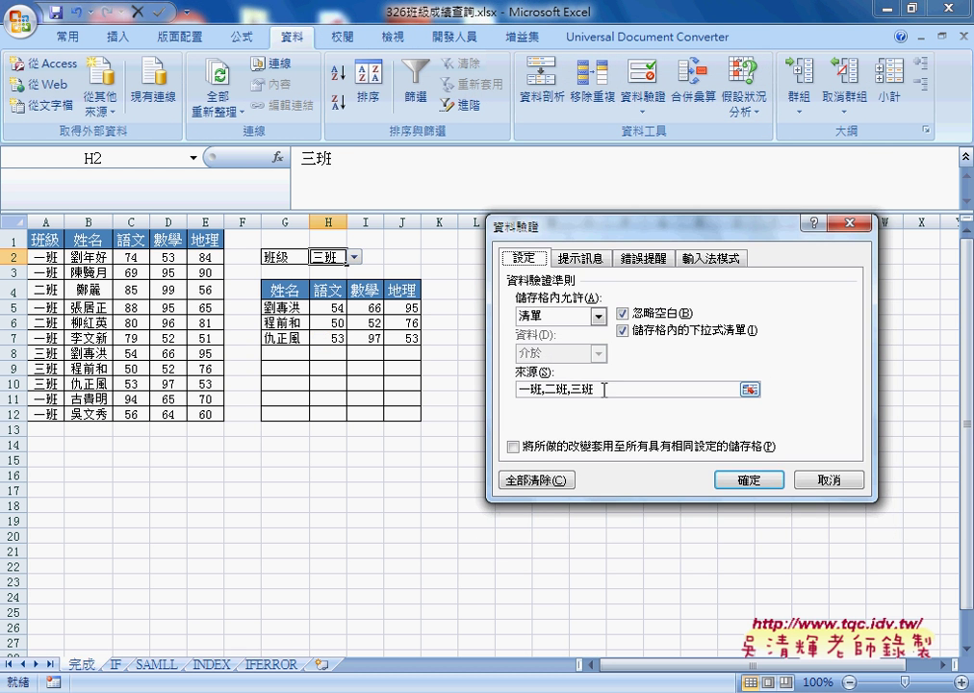
pyautogui.moveTo(595, 389); pyautogui.dragTo(519, 389)
pyautogui.click(543, 389)
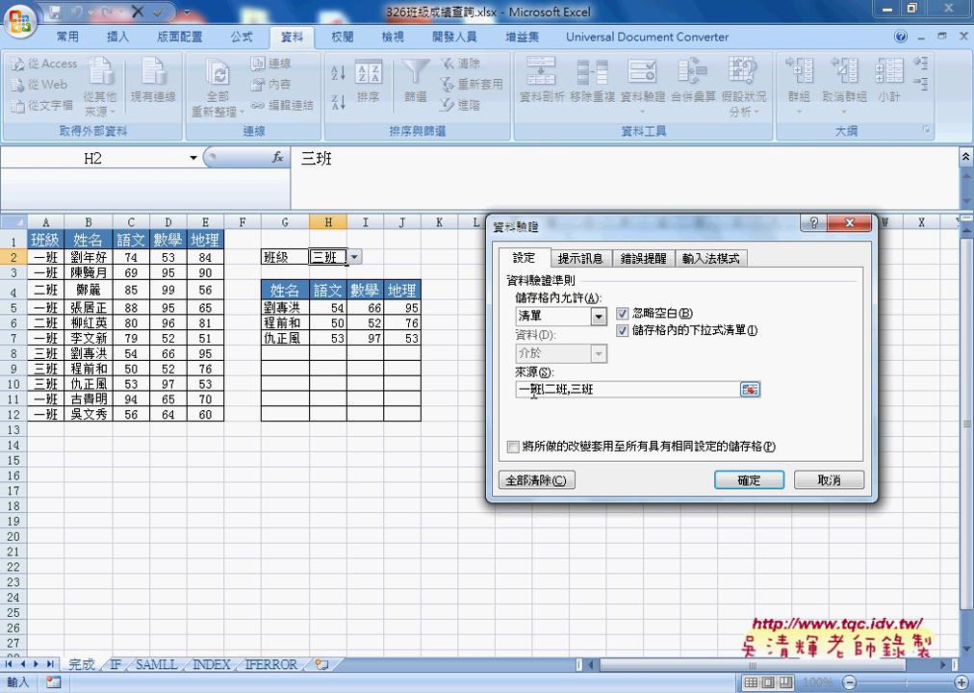
pyautogui.press('End')
pyautogui.hotkey('shift', 'Home')
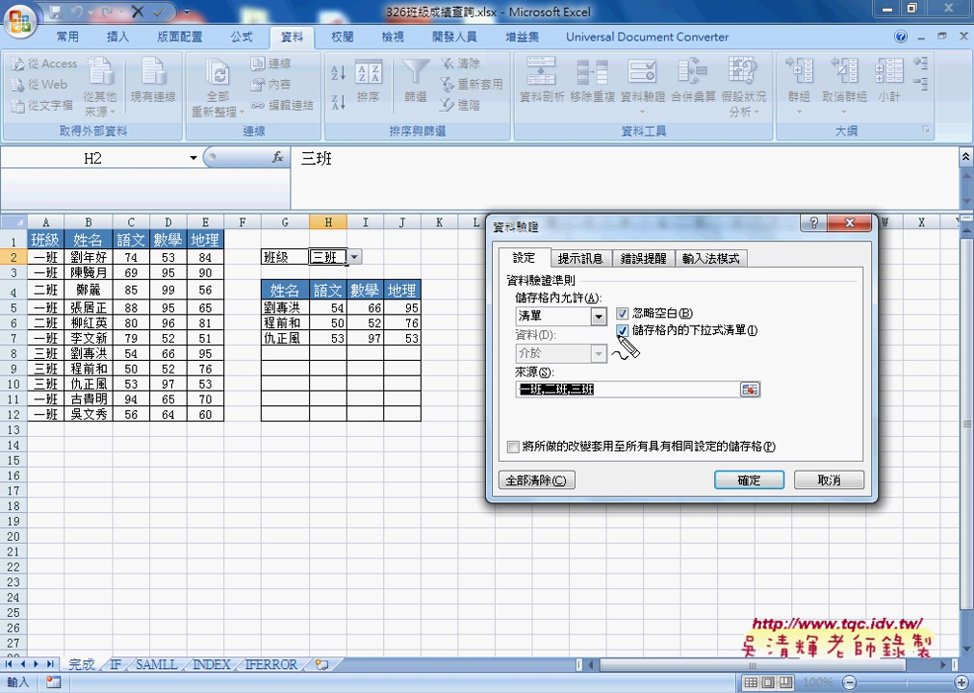
# Annotate the 資料驗證 command, the 清單 type and the source list in red, then clear the marks
pyautogui.moveTo(301, 26); pyautogui.dragTo(308, 49)
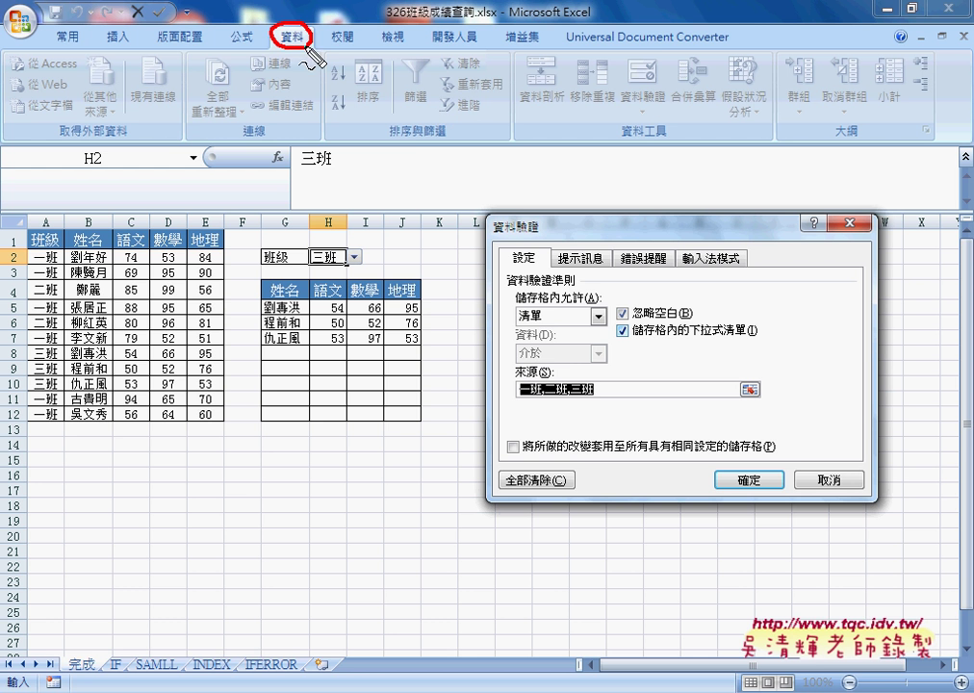
pyautogui.moveTo(647, 119); pyautogui.dragTo(646, 123)
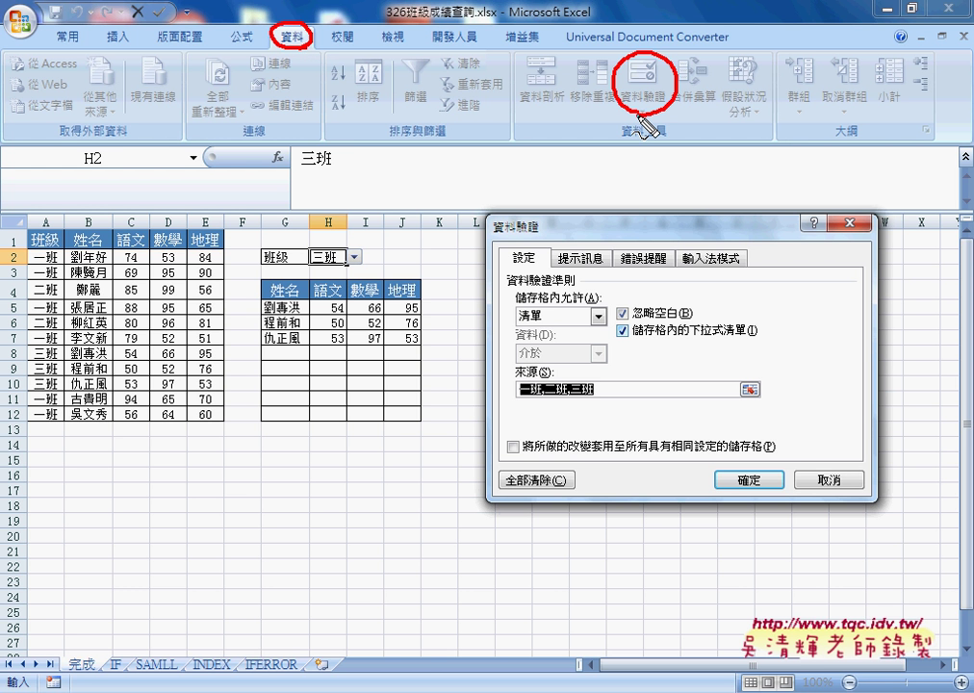
pyautogui.moveTo(541, 304); pyautogui.dragTo(545, 306)
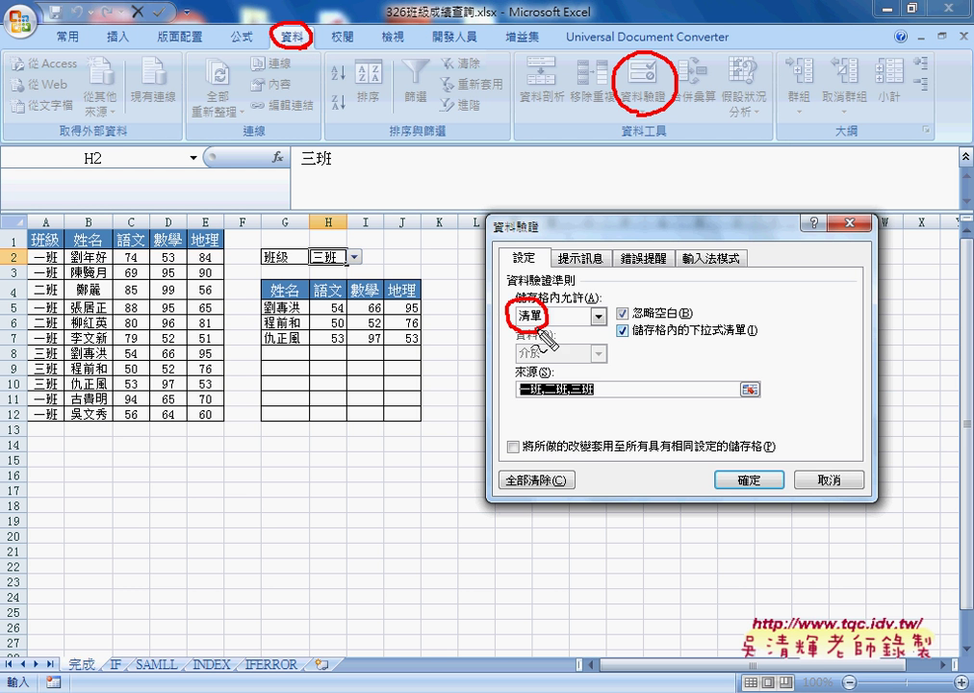
pyautogui.moveTo(637, 130)
pyautogui.mouseDown()
pyautogui.moveTo(539, 306)
pyautogui.moveTo(553, 289)
pyautogui.mouseUp()
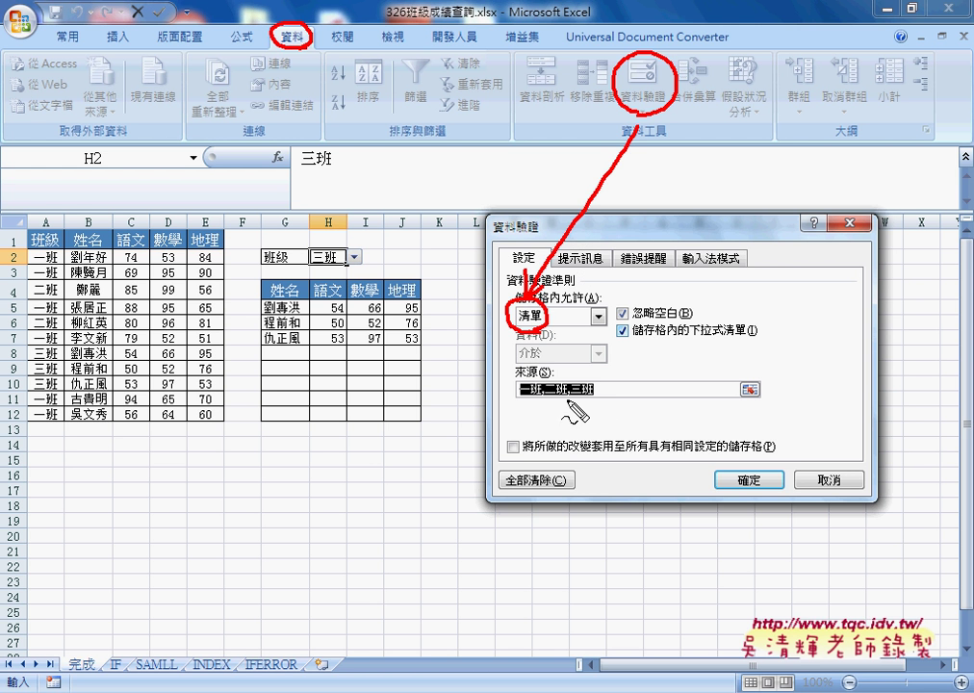
pyautogui.moveTo(517, 403)
pyautogui.mouseDown()
pyautogui.moveTo(596, 393)
pyautogui.moveTo(578, 402)
pyautogui.mouseUp()
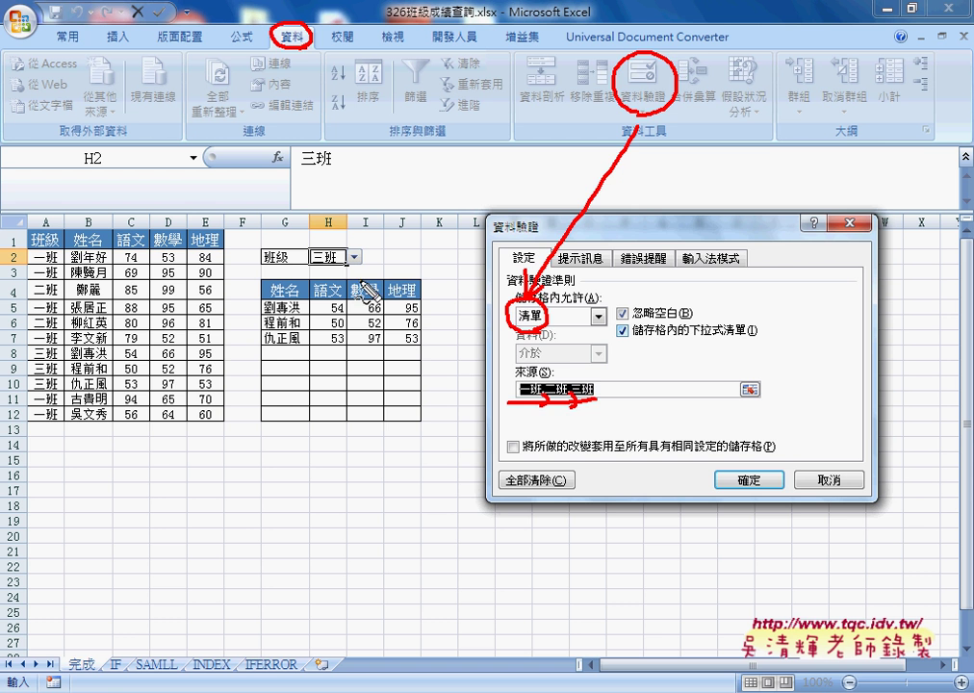
pyautogui.press('Escape')
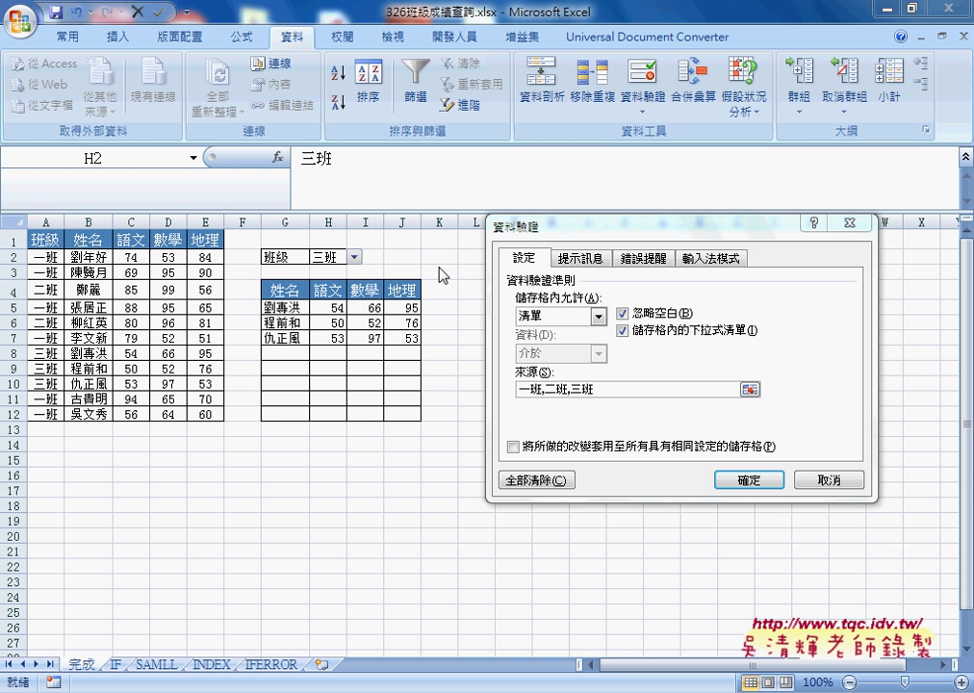
# Close Data Validation and switch H2 through 一班, 二班 and 三班, ending on 三班
pyautogui.click(741, 480)
pyautogui.click(354, 257)
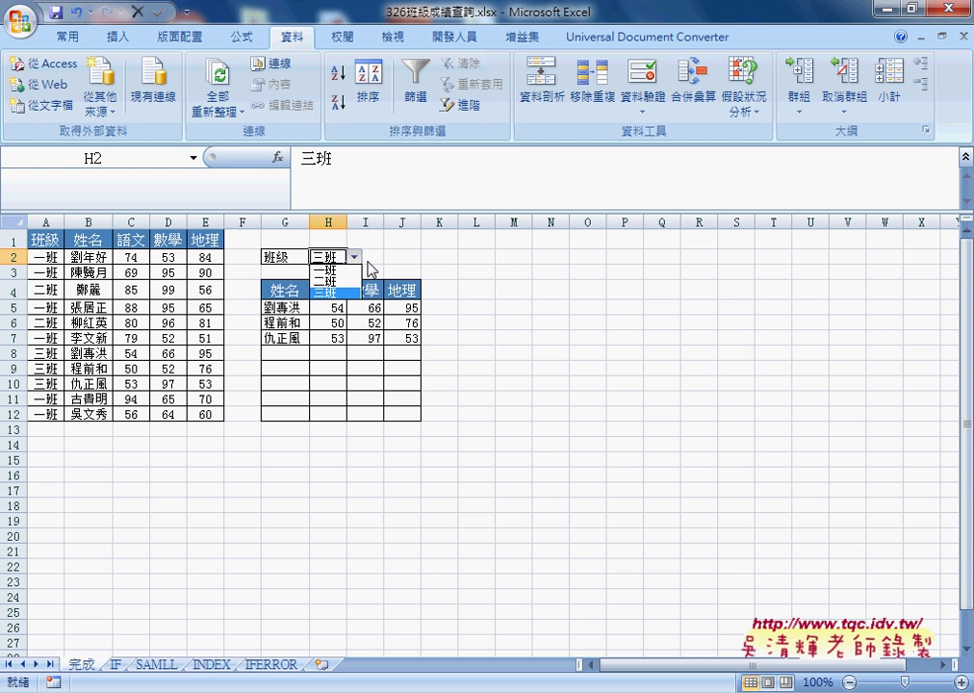
pyautogui.click(335, 270)
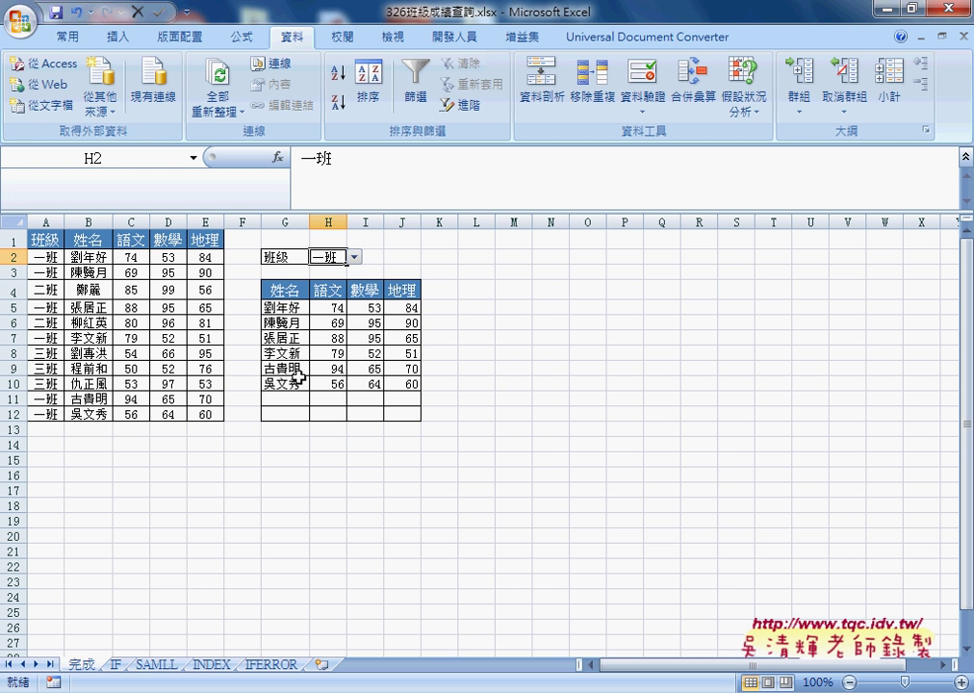
pyautogui.click(354, 257)
pyautogui.click(342, 282)
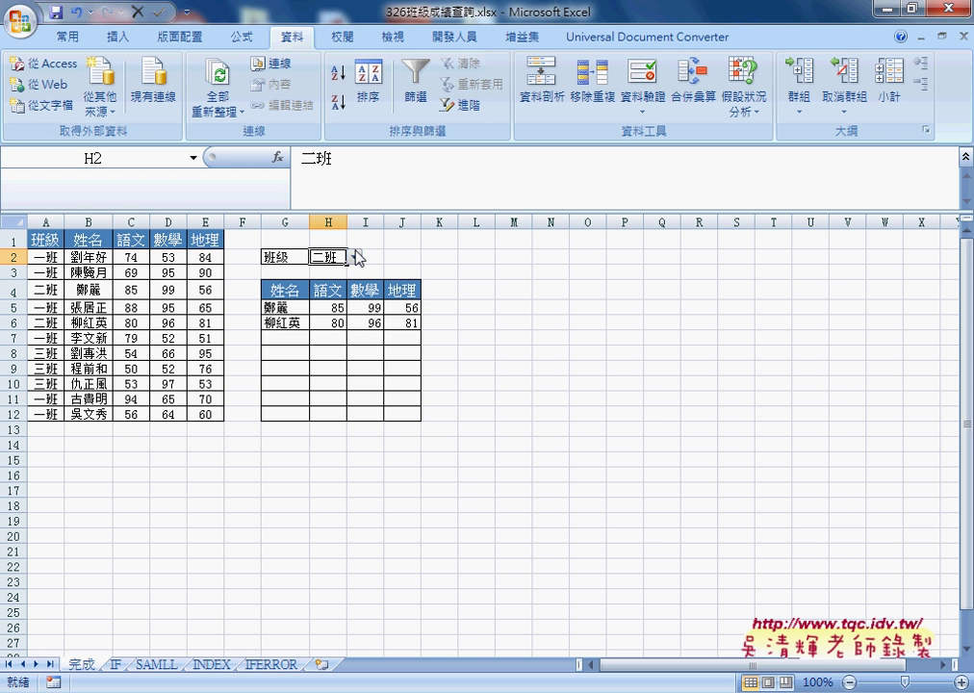
pyautogui.click(354, 257)
pyautogui.click(341, 295)
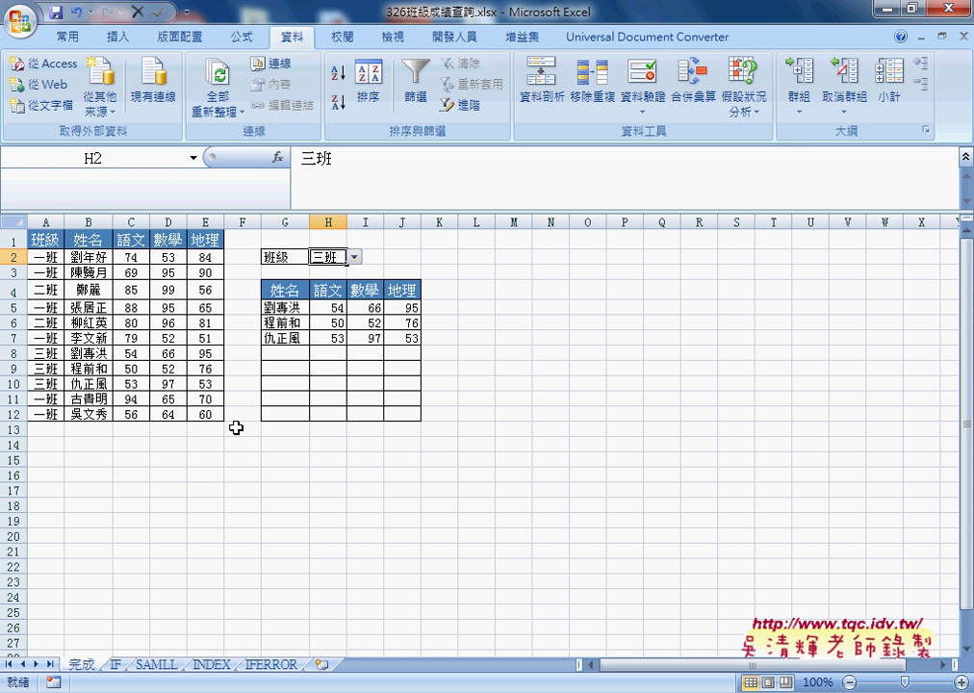
pyautogui.click(354, 257)
pyautogui.click(337, 270)
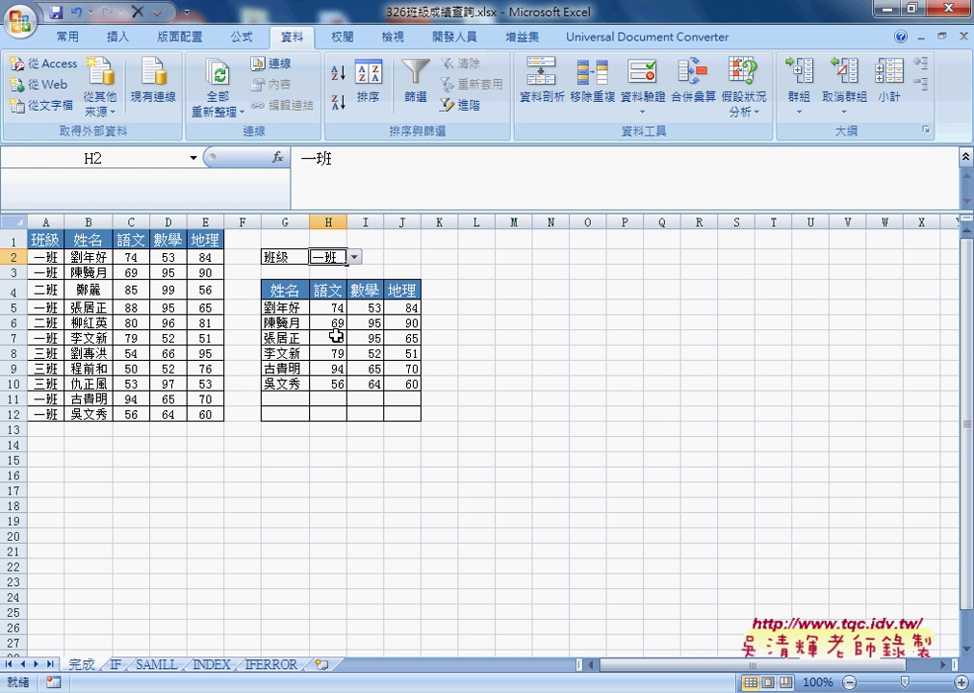
pyautogui.click(354, 257)
pyautogui.click(327, 283)
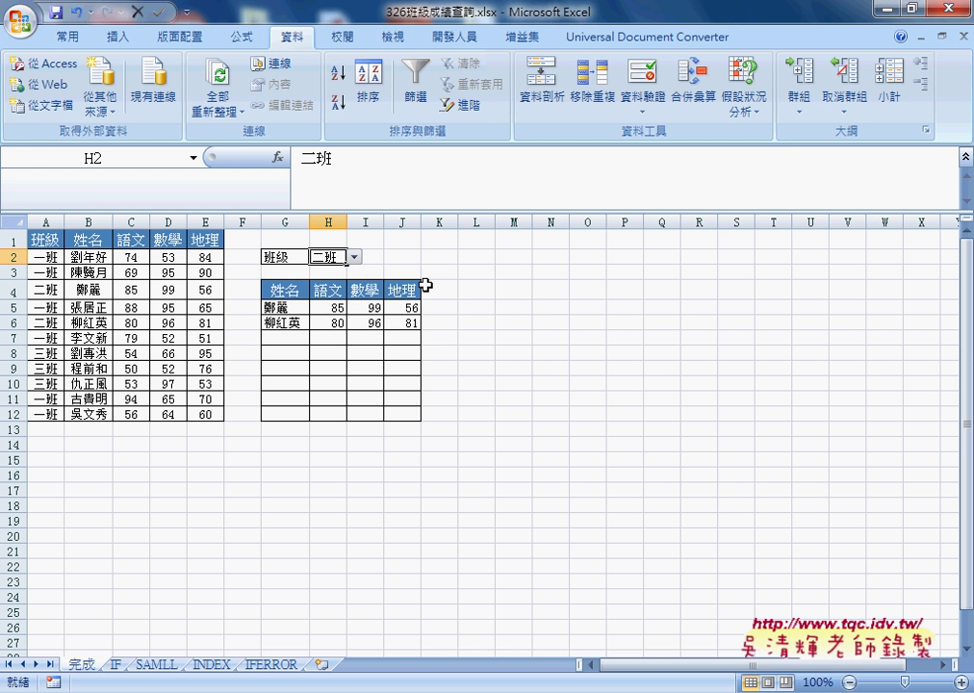
pyautogui.click(354, 257)
pyautogui.click(327, 296)
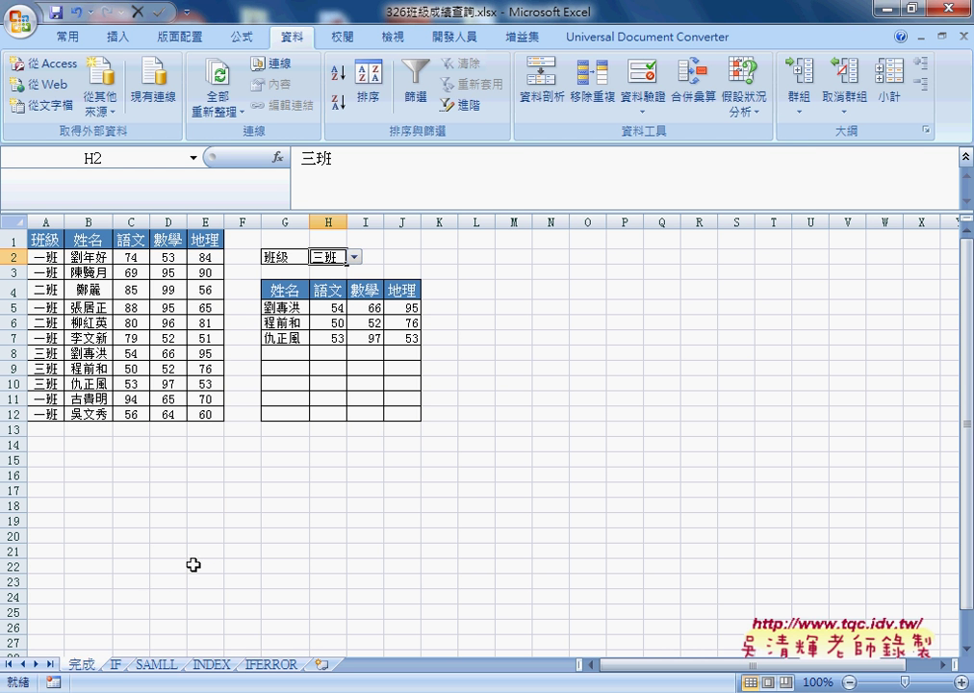
# On the IF sheet, review classes A2:A12 and H2, then read the IF formulas in G11 and G5
pyautogui.click(117, 665)
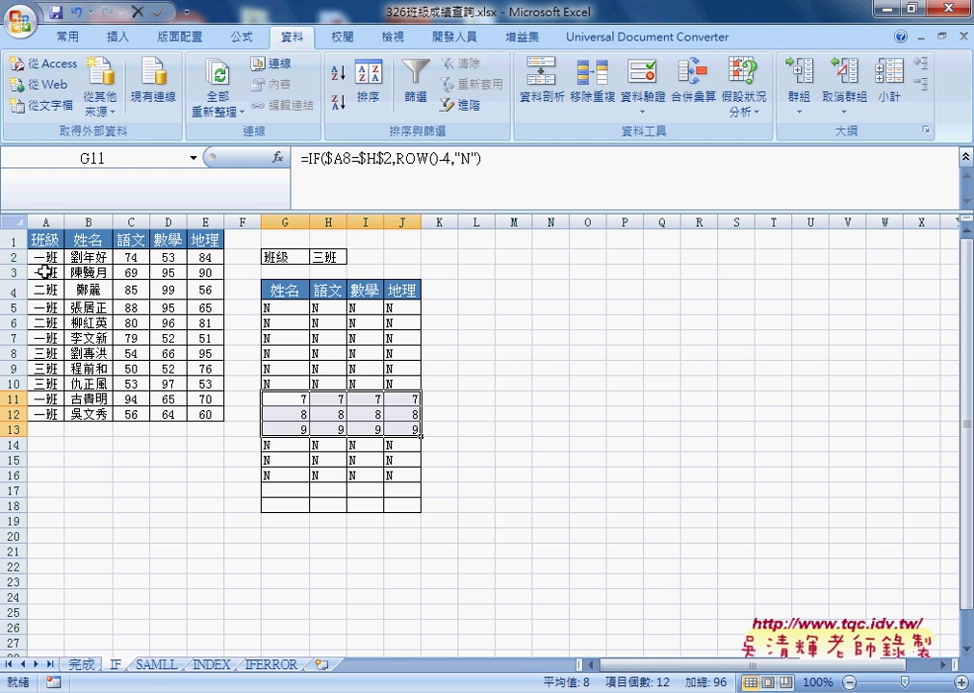
pyautogui.moveTo(44, 257); pyautogui.dragTo(43, 414)
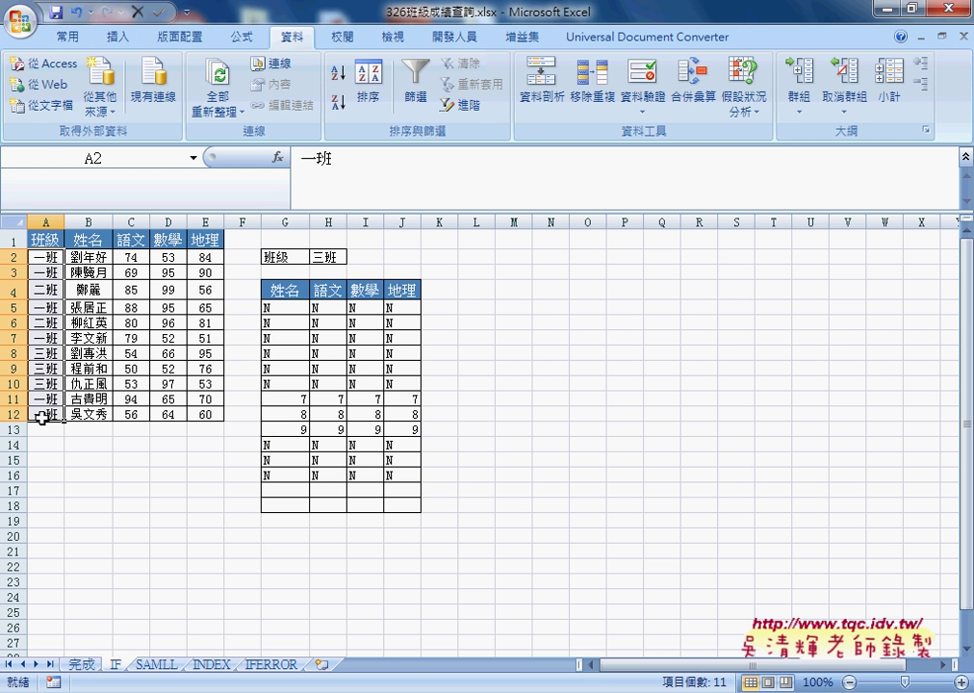
pyautogui.click(330, 256)
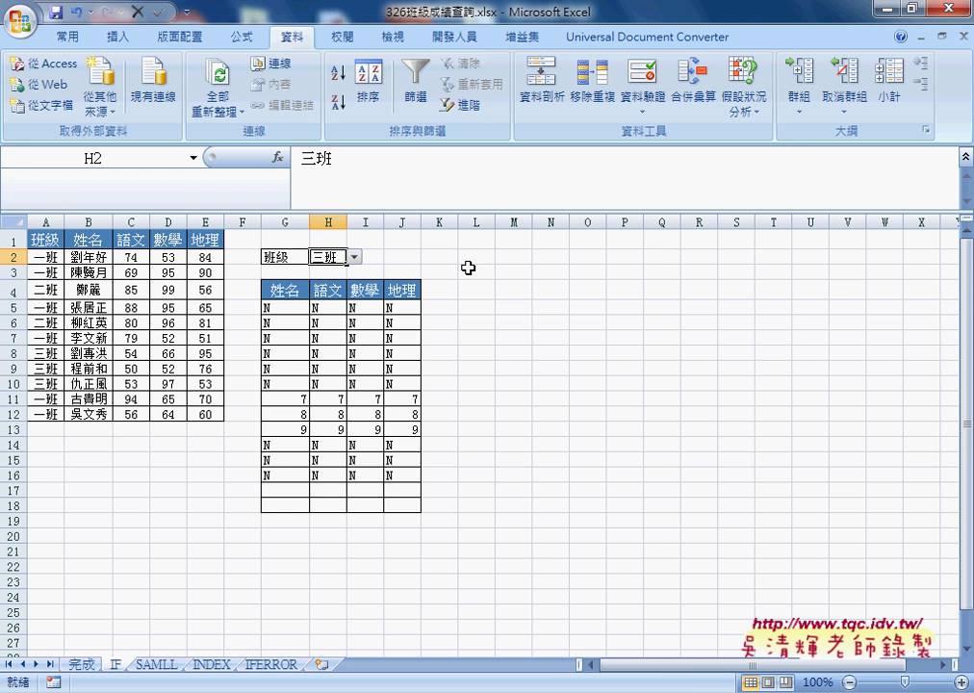
pyautogui.moveTo(44, 257); pyautogui.dragTo(46, 416)
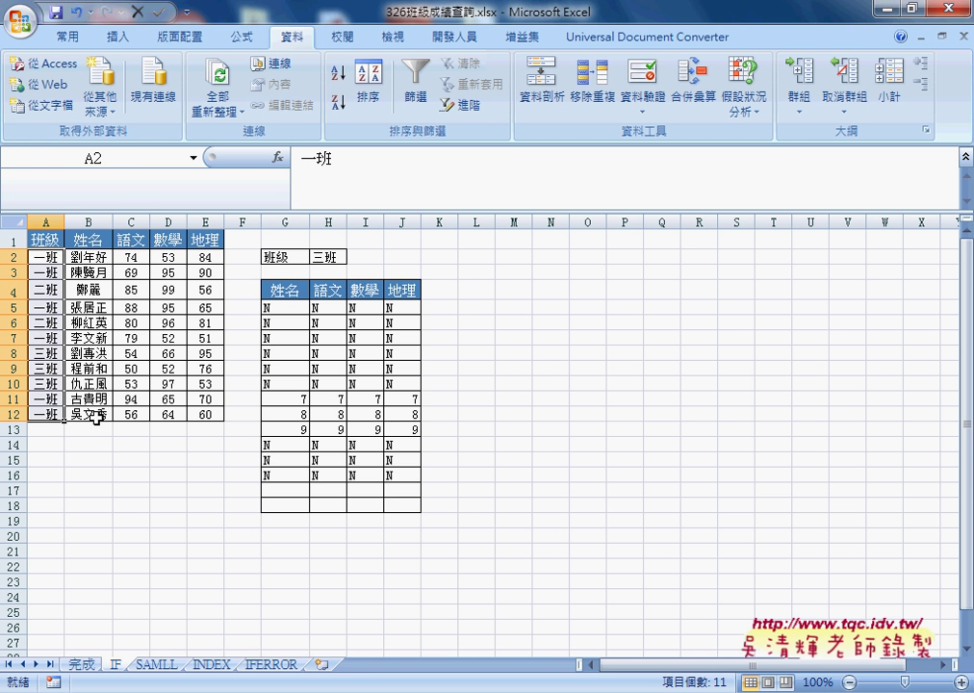
pyautogui.click(294, 399)
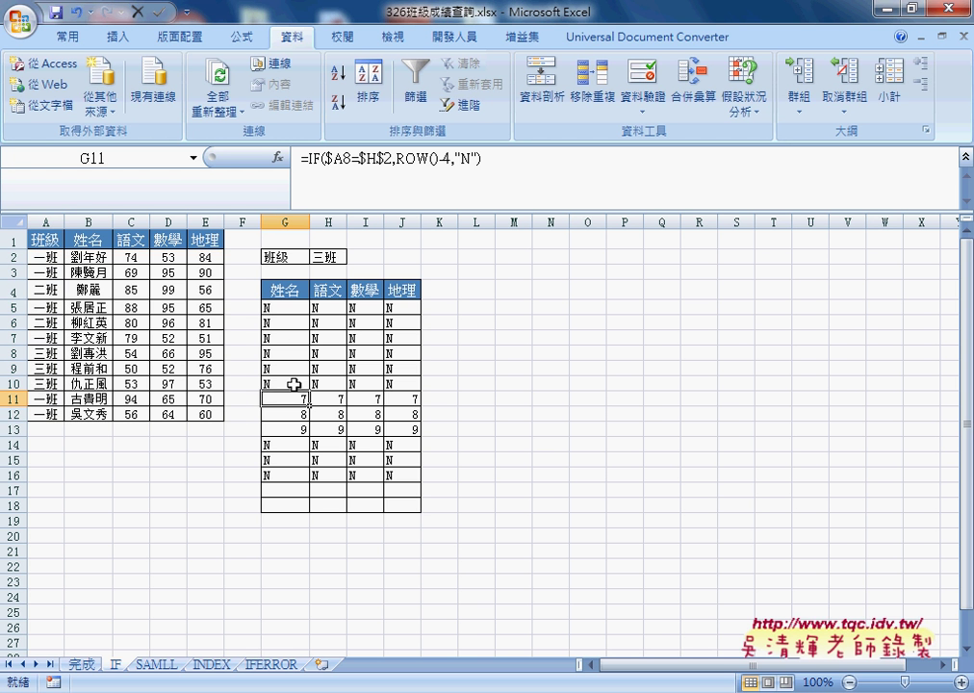
pyautogui.click(290, 307)
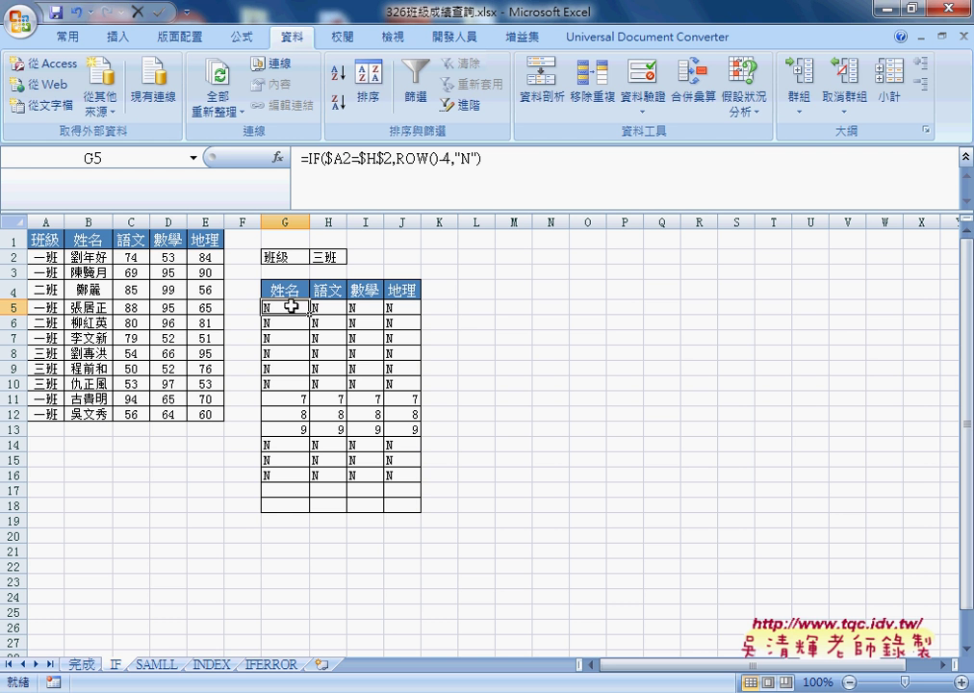
# Enter =IF($A2=$H$2,ROW()-4,"N") in G5 via the IF Function Arguments dialog
pyautogui.click(321, 156)
pyautogui.click(277, 156)
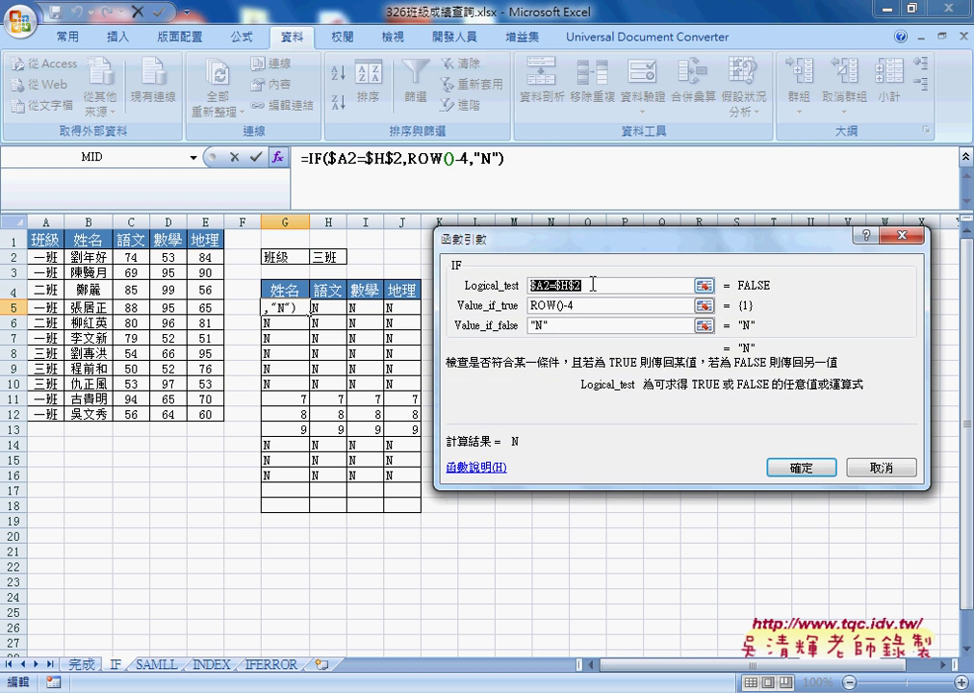
pyautogui.click(591, 288)
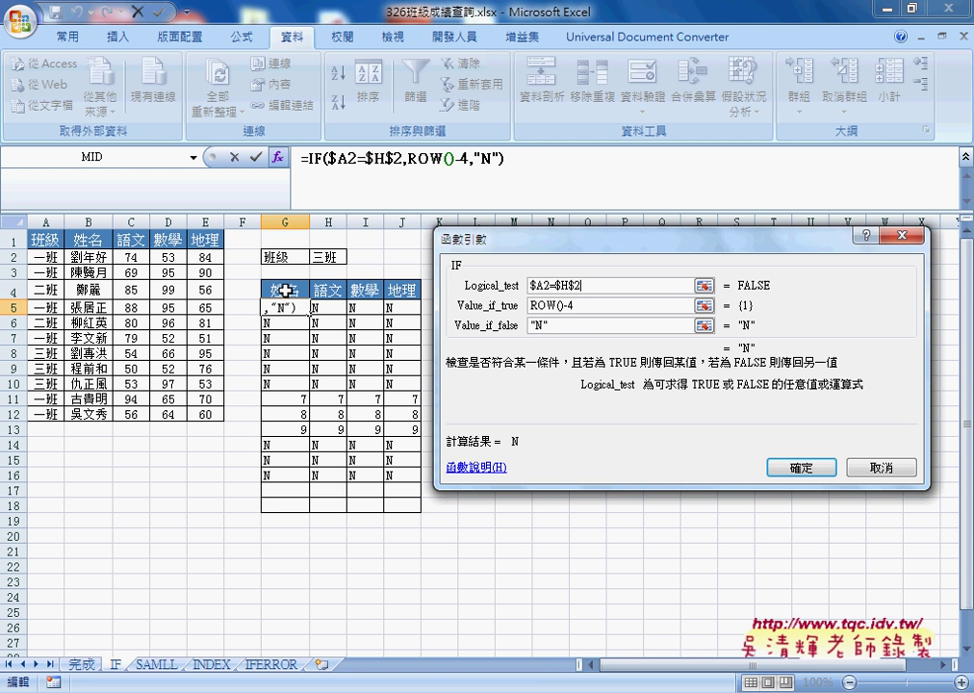
pyautogui.moveTo(637, 306)
pyautogui.mouseDown()
pyautogui.moveTo(537, 308)
pyautogui.moveTo(424, 245)
pyautogui.mouseUp()
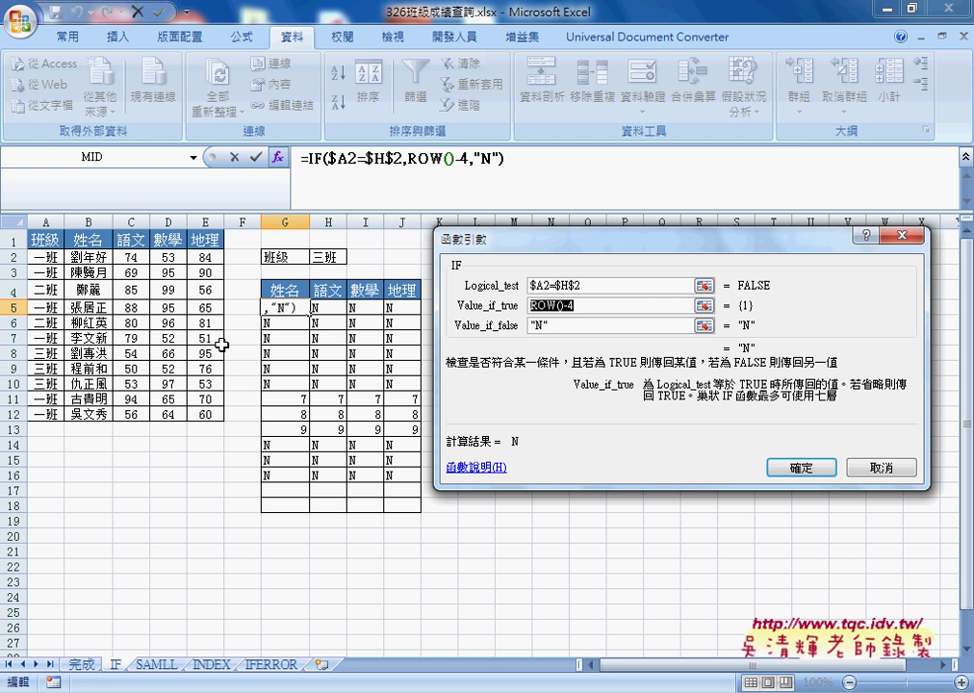
pyautogui.press('Tab')
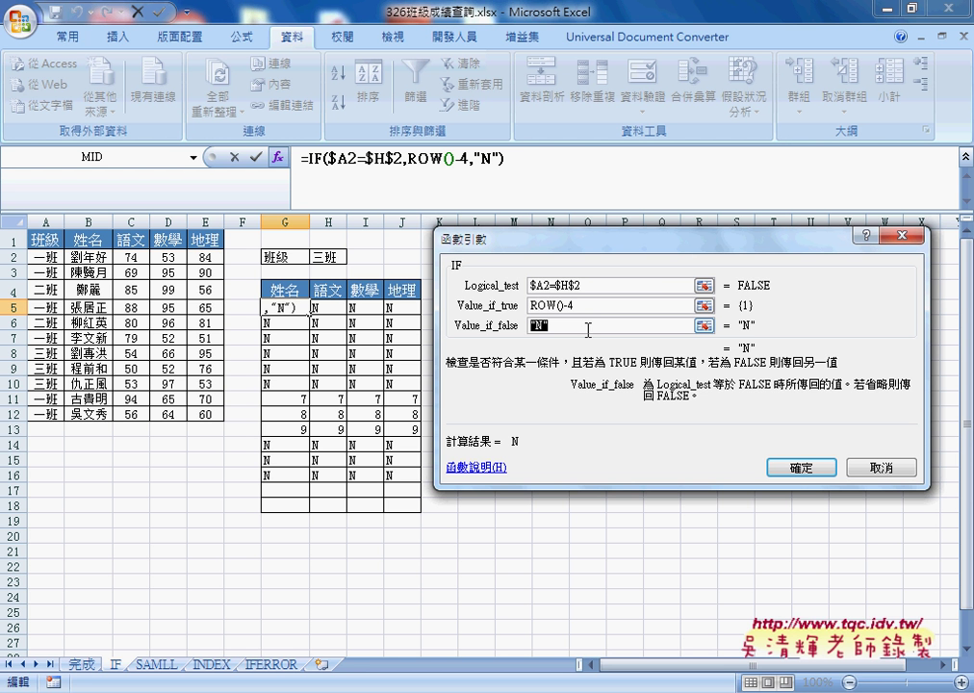
pyautogui.doubleClick(551, 286)
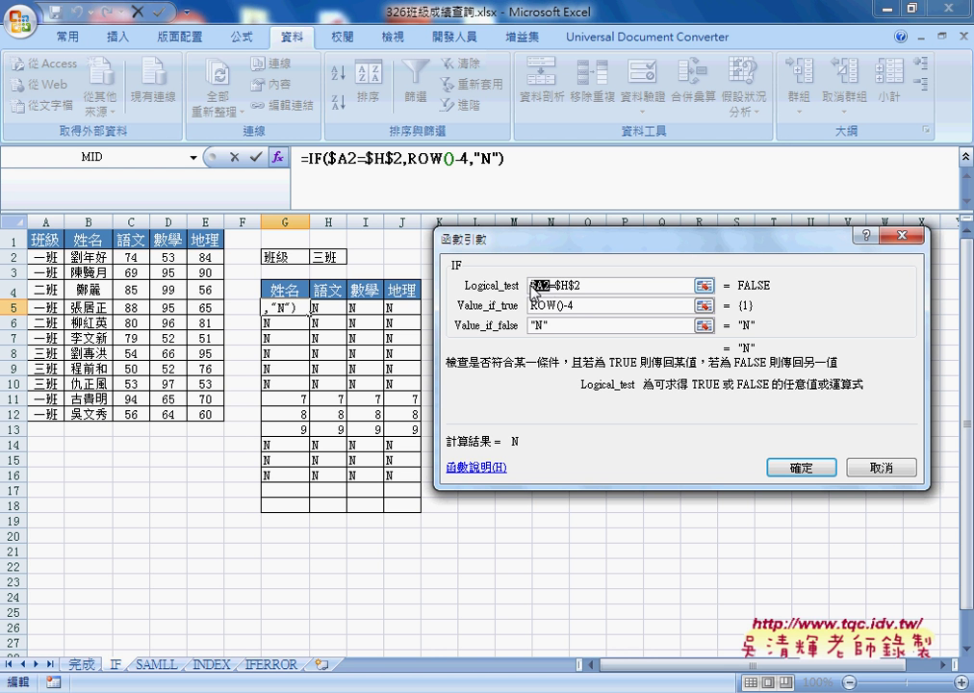
pyautogui.click(545, 286)
pyautogui.click(550, 285)
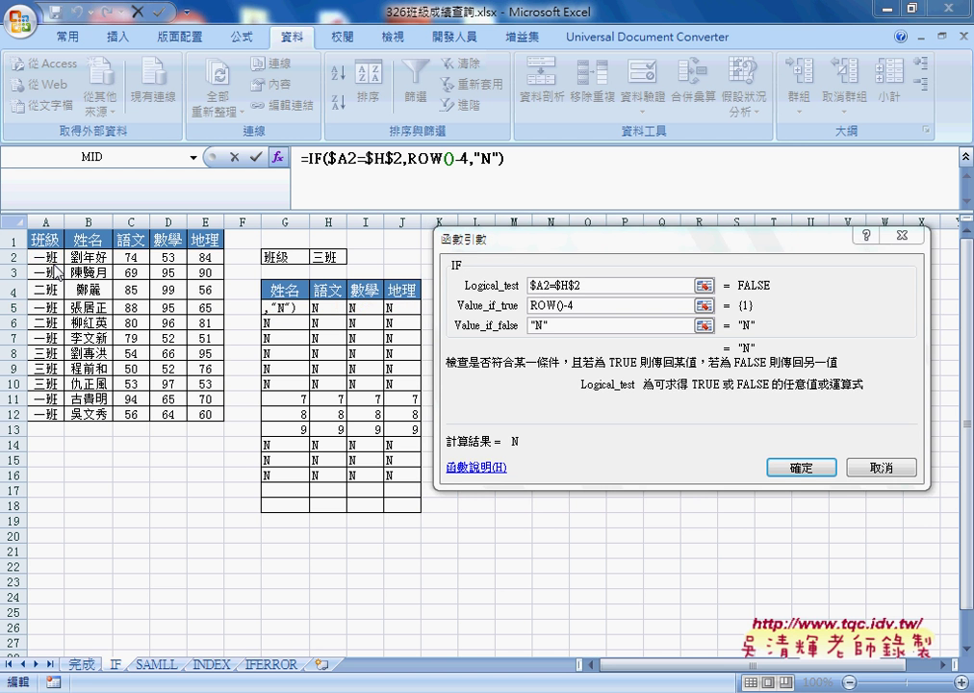
pyautogui.click(798, 467)
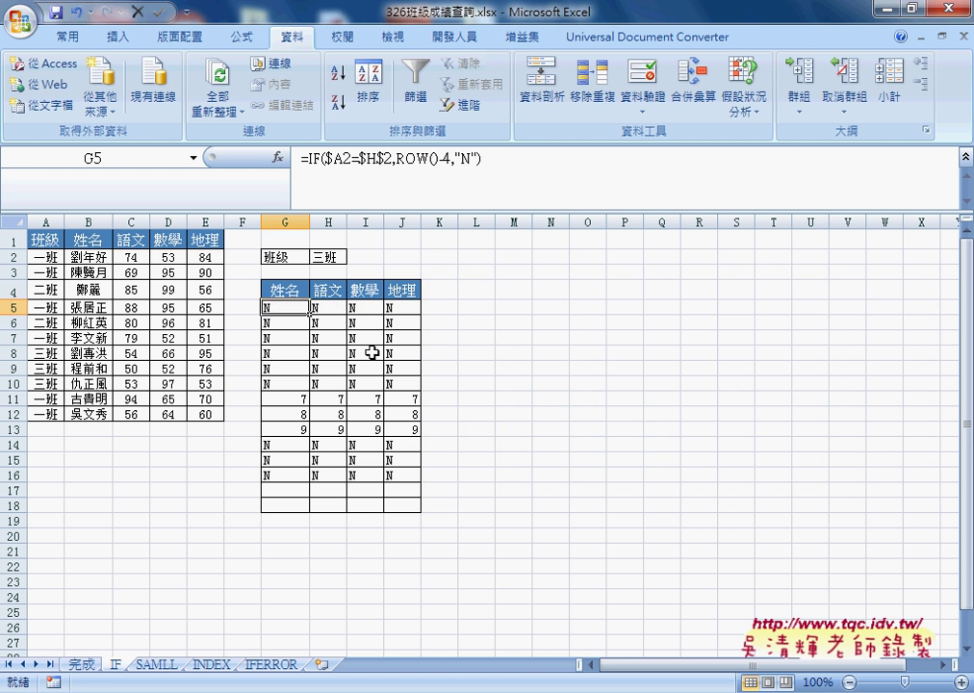
# Fill G5's IF formula across to J5 and down to row 16
pyautogui.moveTo(309, 315); pyautogui.dragTo(405, 309)
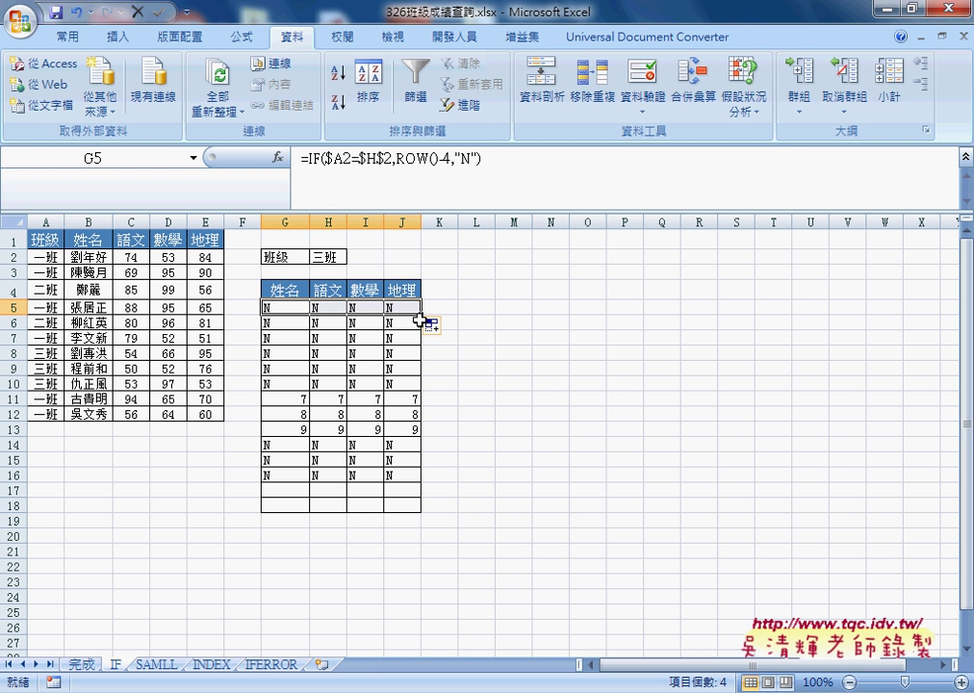
pyautogui.moveTo(421, 321); pyautogui.dragTo(429, 490)
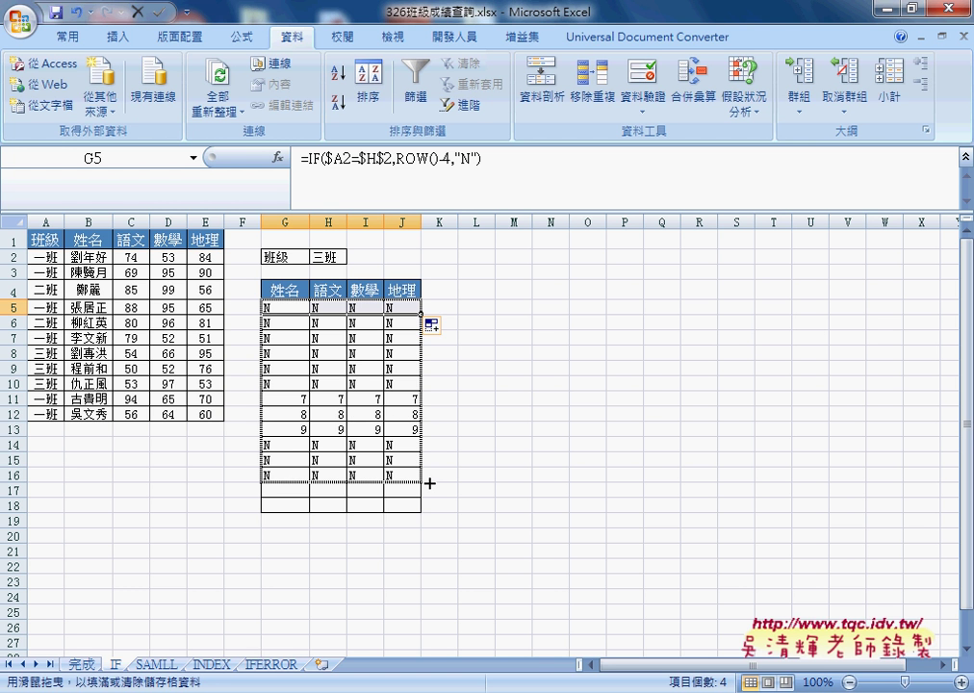
pyautogui.moveTo(429, 483); pyautogui.dragTo(428, 482)
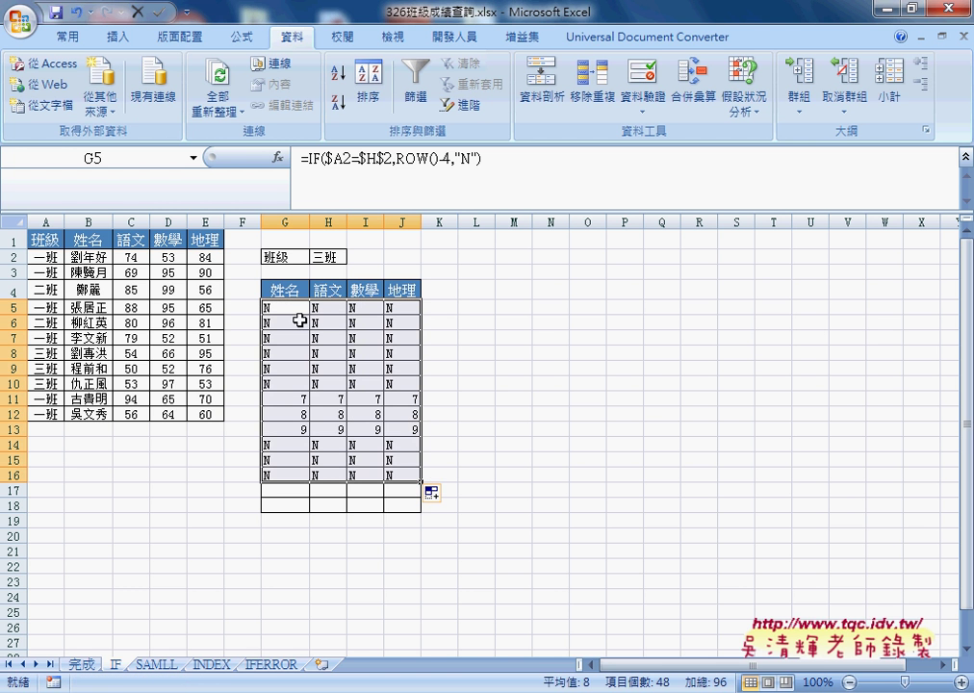
# Check G11's adjusted formula and compare the 7, 8, 9 results with the N values in G5:G10
pyautogui.click(296, 399)
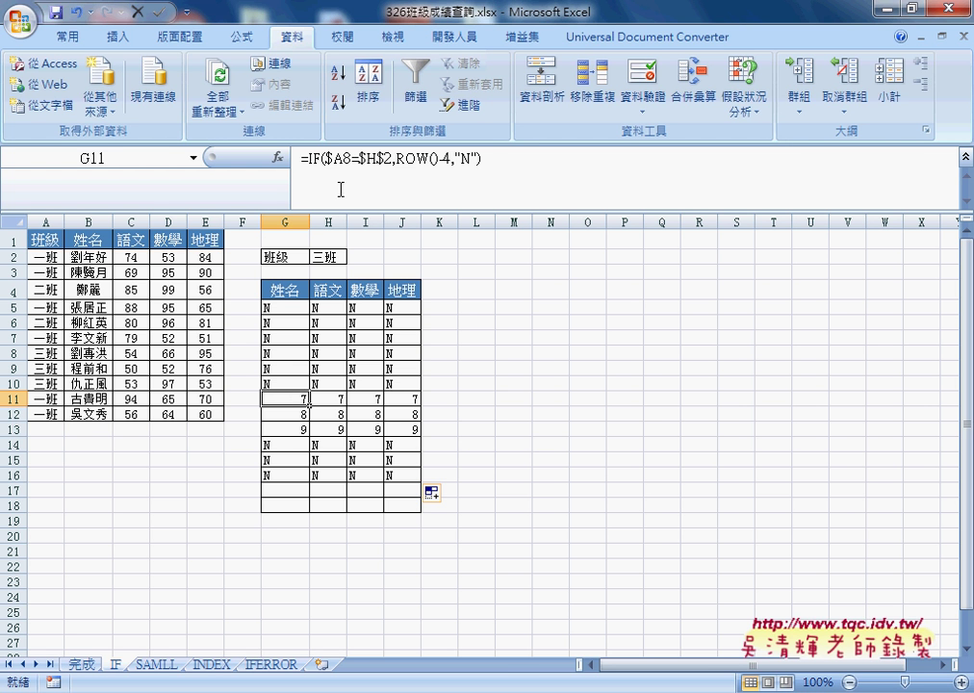
pyautogui.moveTo(287, 399); pyautogui.dragTo(414, 430)
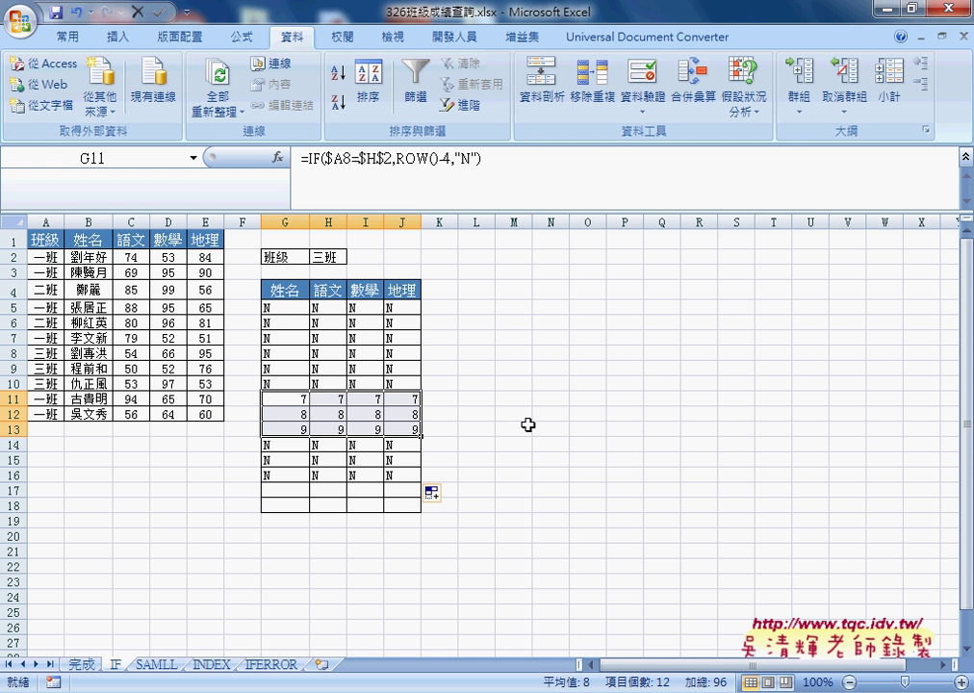
pyautogui.moveTo(283, 308)
pyautogui.mouseDown()
pyautogui.moveTo(285, 380)
pyautogui.moveTo(410, 382)
pyautogui.mouseUp()
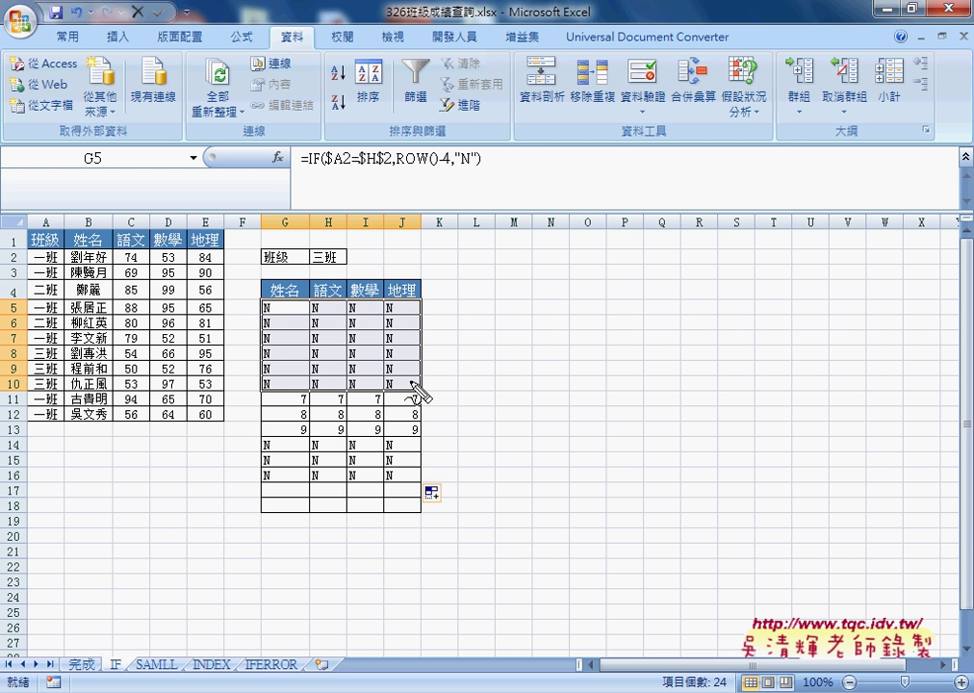
pyautogui.moveTo(361, 327)
pyautogui.mouseDown()
pyautogui.moveTo(319, 357)
pyautogui.moveTo(363, 369)
pyautogui.mouseUp()
pyautogui.moveTo(348, 449)
pyautogui.mouseDown()
pyautogui.moveTo(325, 471)
pyautogui.moveTo(349, 472)
pyautogui.mouseUp()
pyautogui.moveTo(420, 440)
pyautogui.mouseDown()
pyautogui.moveTo(412, 387)
pyautogui.moveTo(417, 435)
pyautogui.mouseUp()
pyautogui.moveTo(25, 367); pyautogui.dragTo(22, 403)
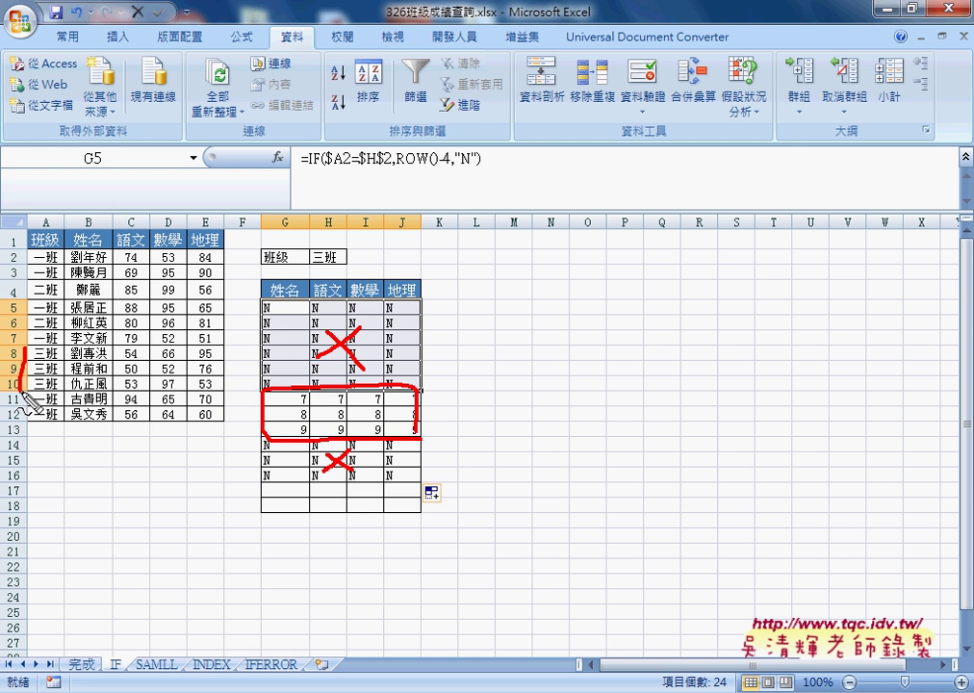
pyautogui.moveTo(29, 355); pyautogui.dragTo(219, 395)
pyautogui.moveTo(34, 390)
pyautogui.mouseDown()
pyautogui.moveTo(198, 404)
pyautogui.moveTo(271, 393)
pyautogui.moveTo(258, 405)
pyautogui.mouseUp()
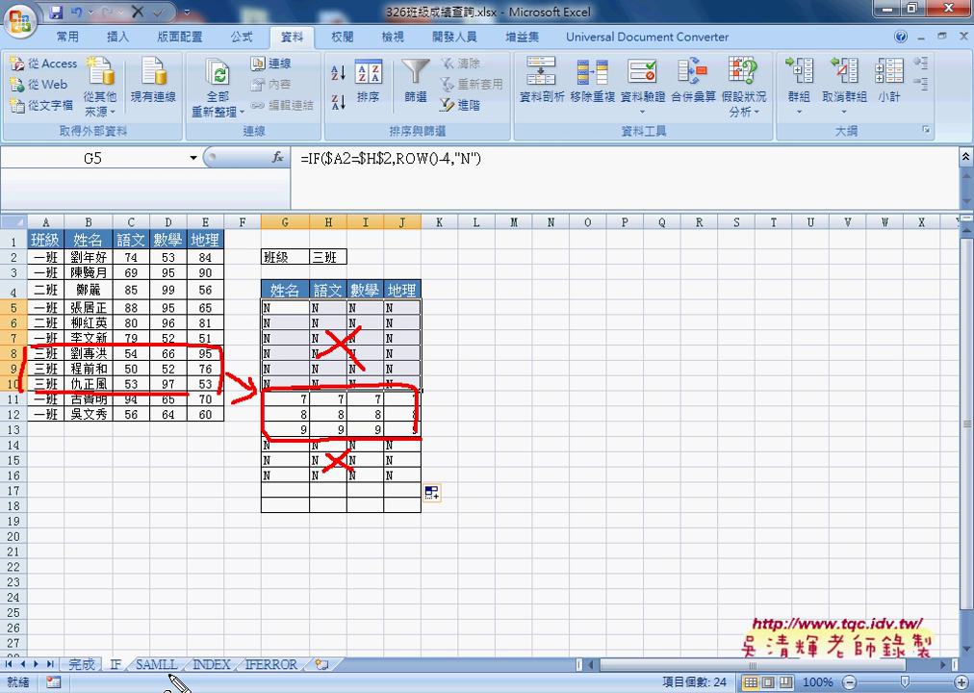
pyautogui.moveTo(178, 652); pyautogui.dragTo(183, 678)
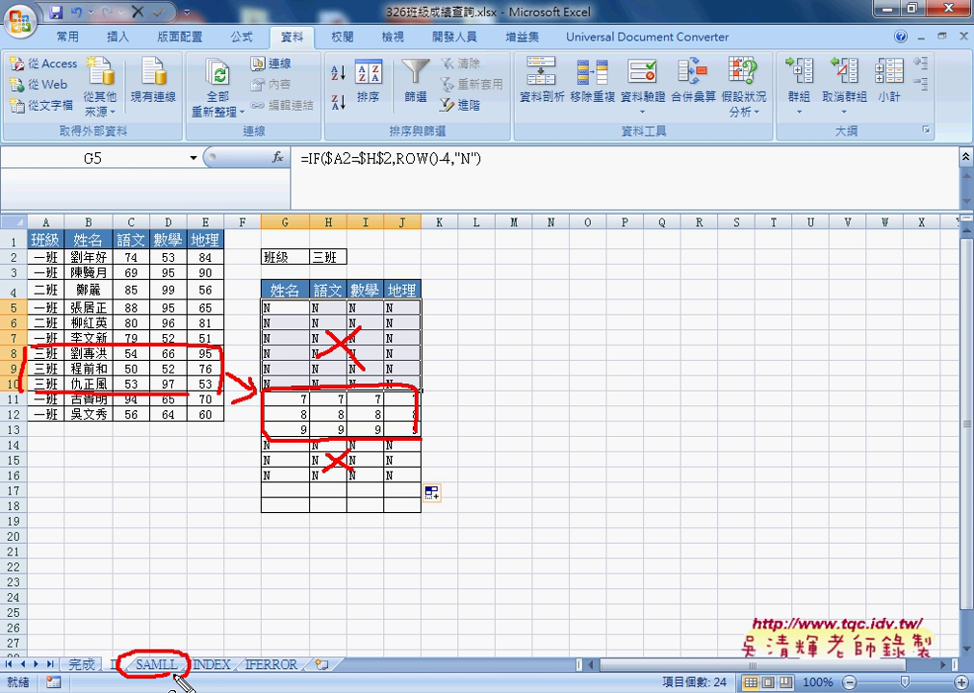
pyautogui.moveTo(173, 688); pyautogui.dragTo(183, 685)
pyautogui.moveTo(375, 389); pyautogui.dragTo(388, 310)
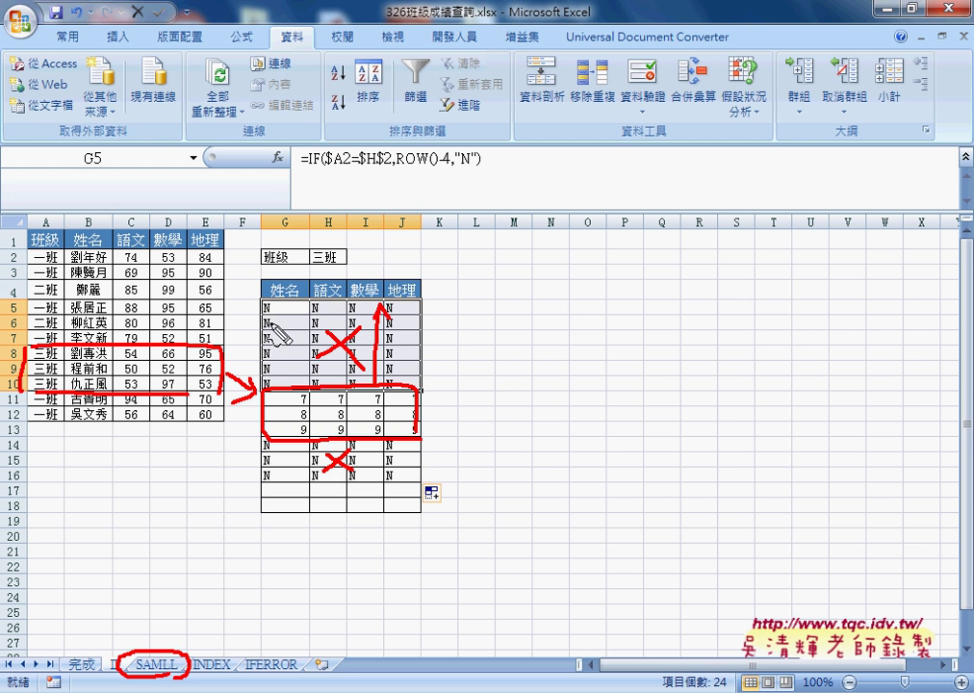
pyautogui.moveTo(263, 300)
pyautogui.mouseDown()
pyautogui.moveTo(419, 300)
pyautogui.moveTo(267, 354)
pyautogui.mouseUp()
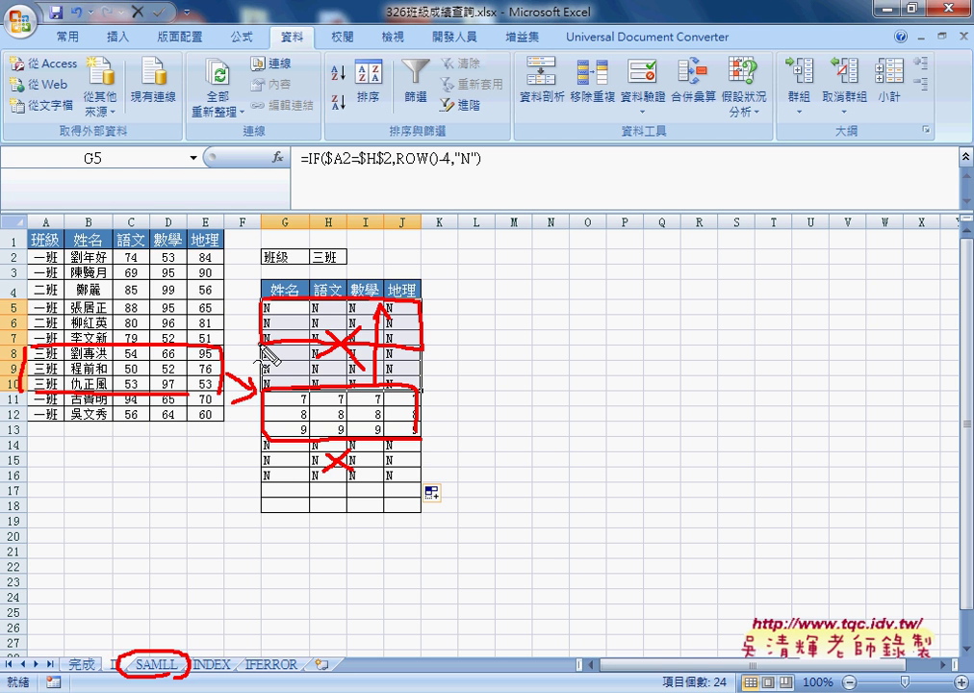
pyautogui.moveTo(231, 675); pyautogui.dragTo(237, 673)
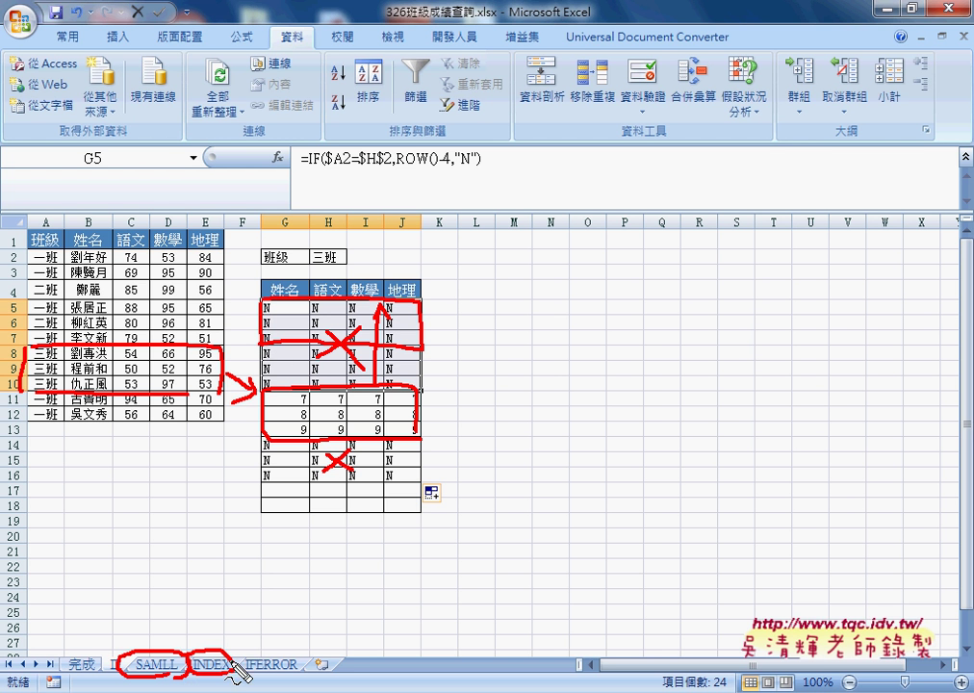
pyautogui.moveTo(193, 281); pyautogui.dragTo(260, 308)
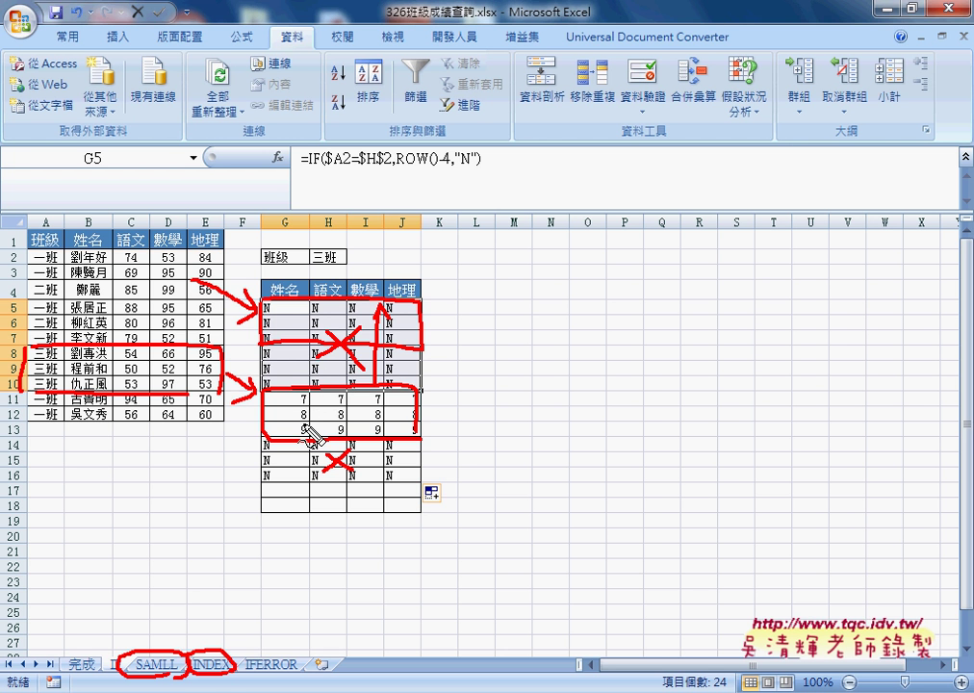
pyautogui.press('Escape')
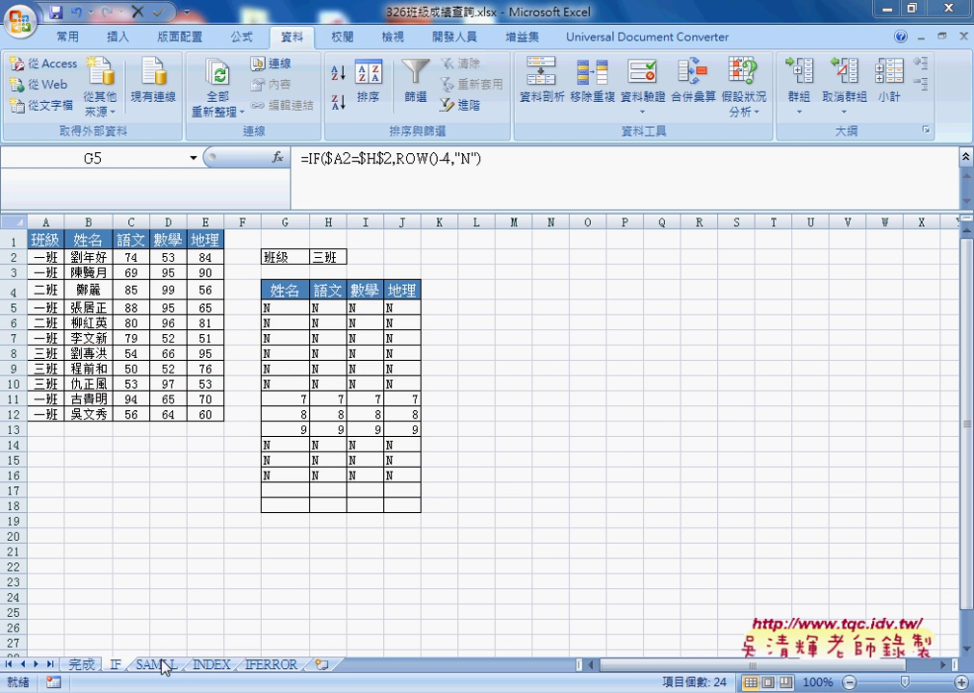
# On the SAMLL sheet, view the arguments of G5's SMALL array formula, then cancel
pyautogui.click(156, 666)
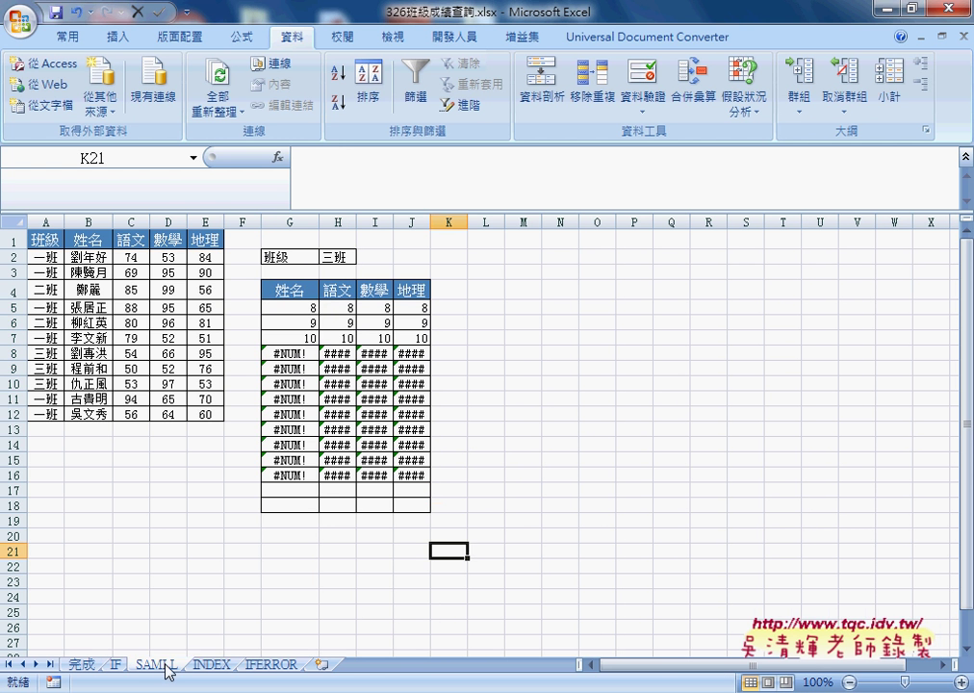
pyautogui.click(301, 308)
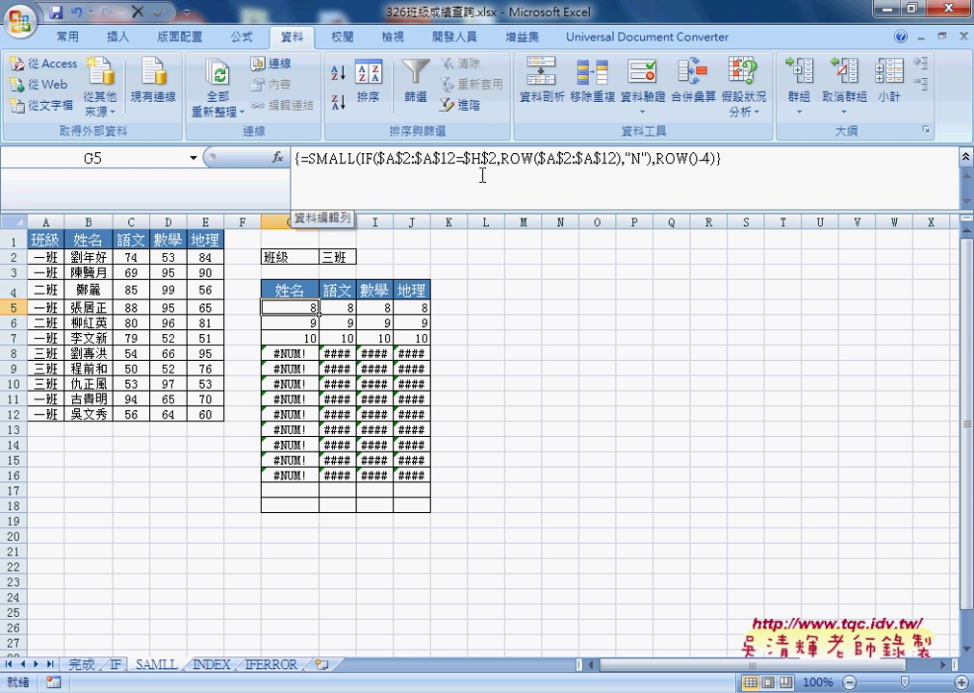
pyautogui.click(346, 159)
pyautogui.click(277, 157)
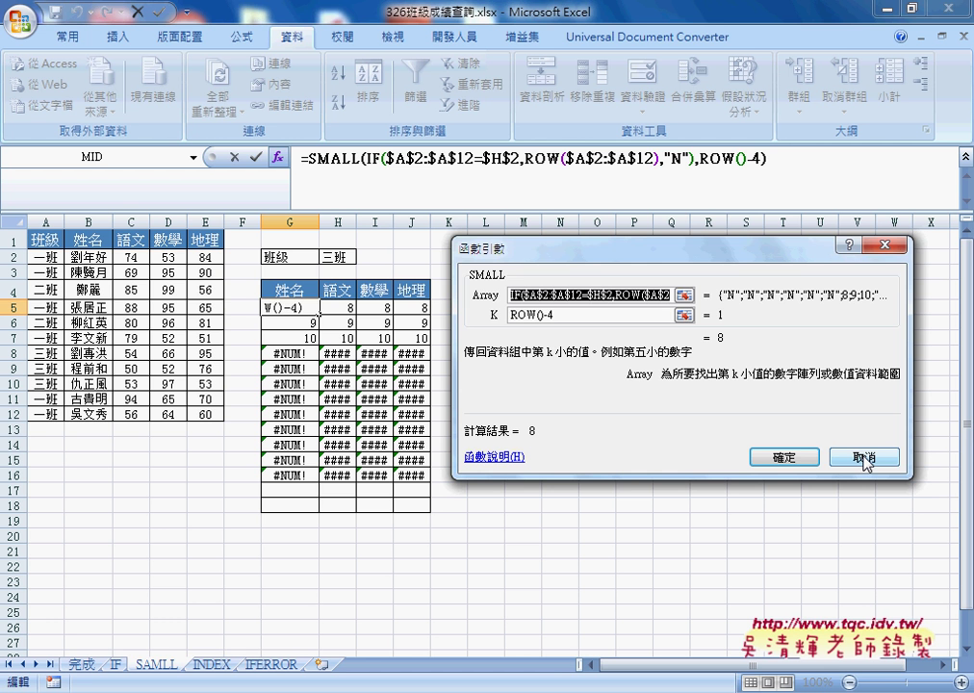
pyautogui.click(866, 461)
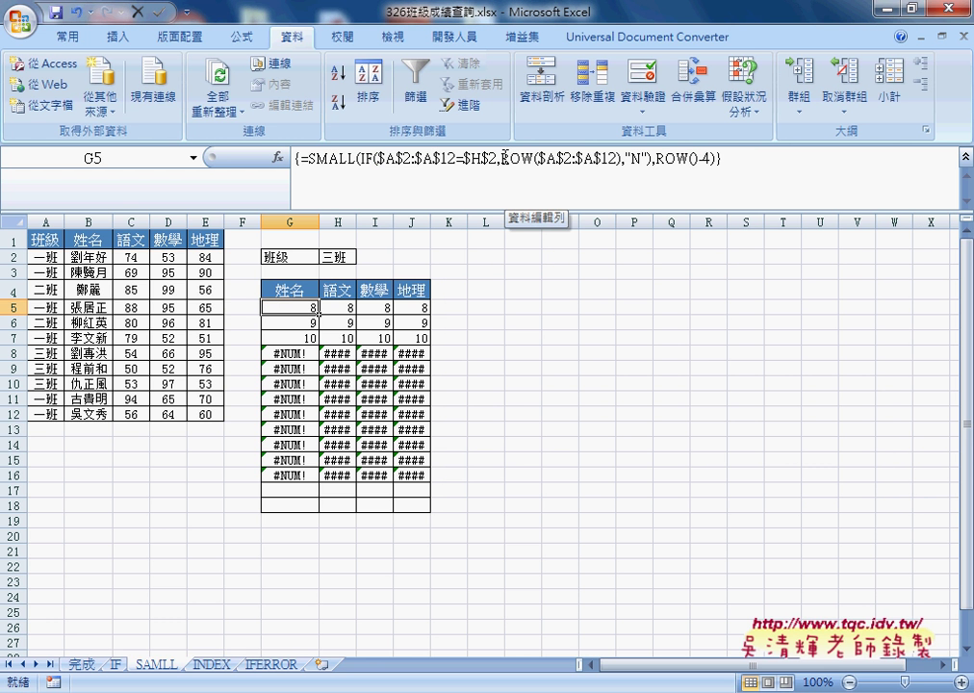
# Compare SMALL's ROW($A$2:$A$12) with the IF sheet's ROW()-4, then return to SAMLL
pyautogui.moveTo(501, 156); pyautogui.dragTo(622, 158)
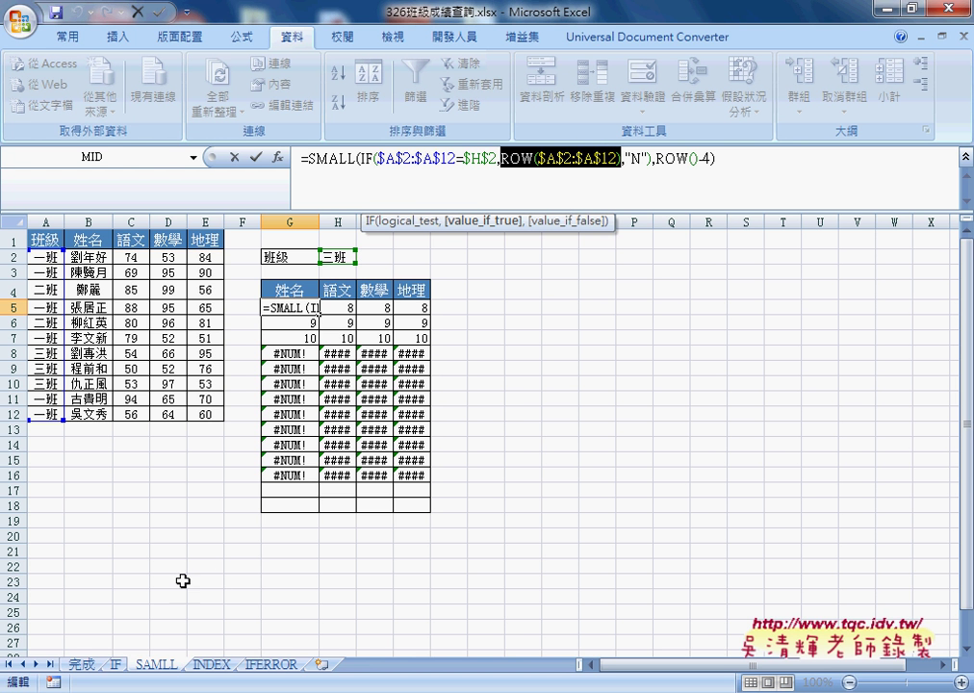
pyautogui.hotkey('ctrl', 'shift', 'Return')
pyautogui.click(118, 665)
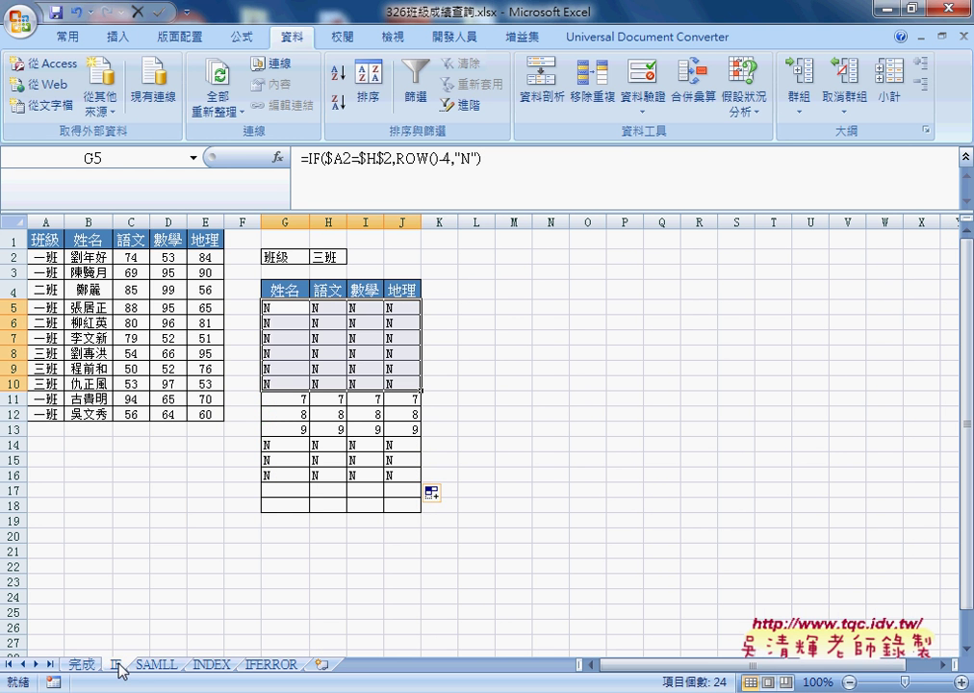
pyautogui.moveTo(395, 158); pyautogui.dragTo(452, 158)
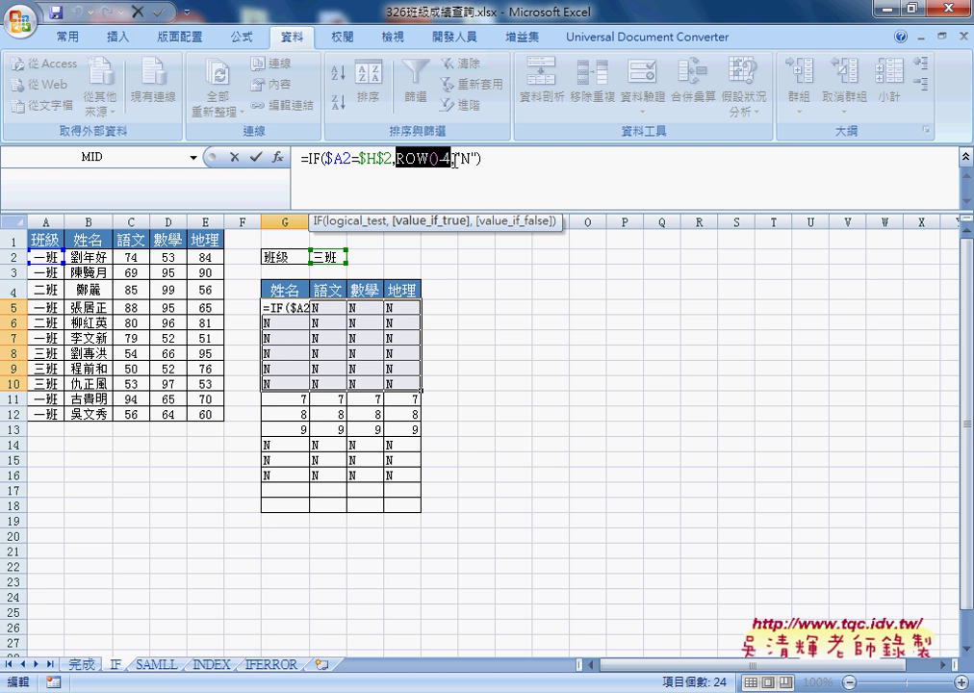
pyautogui.click(156, 664)
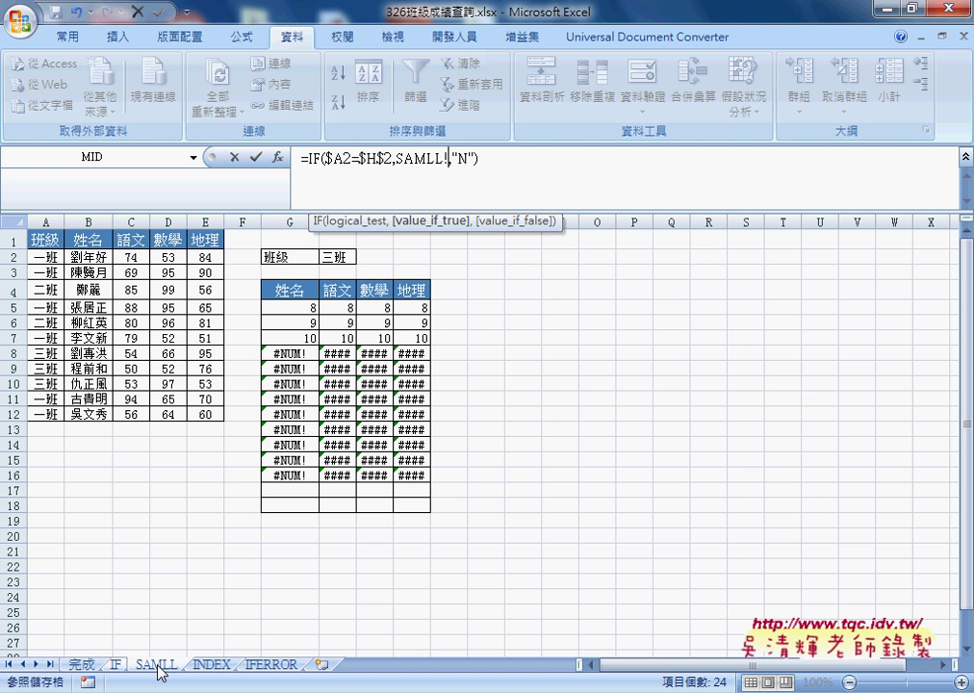
pyautogui.click(234, 157)
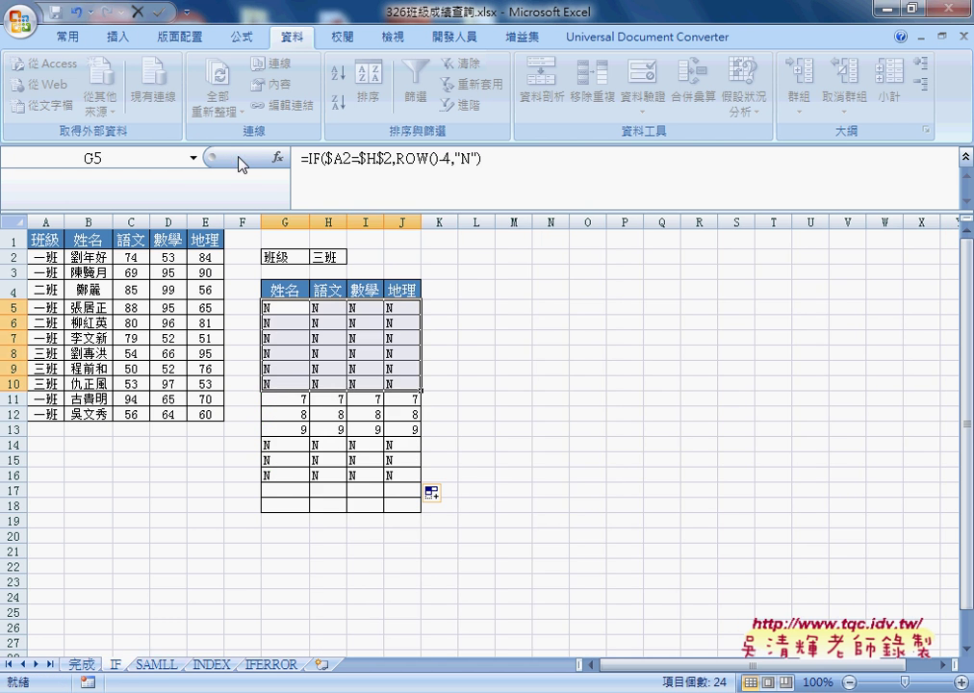
pyautogui.click(168, 667)
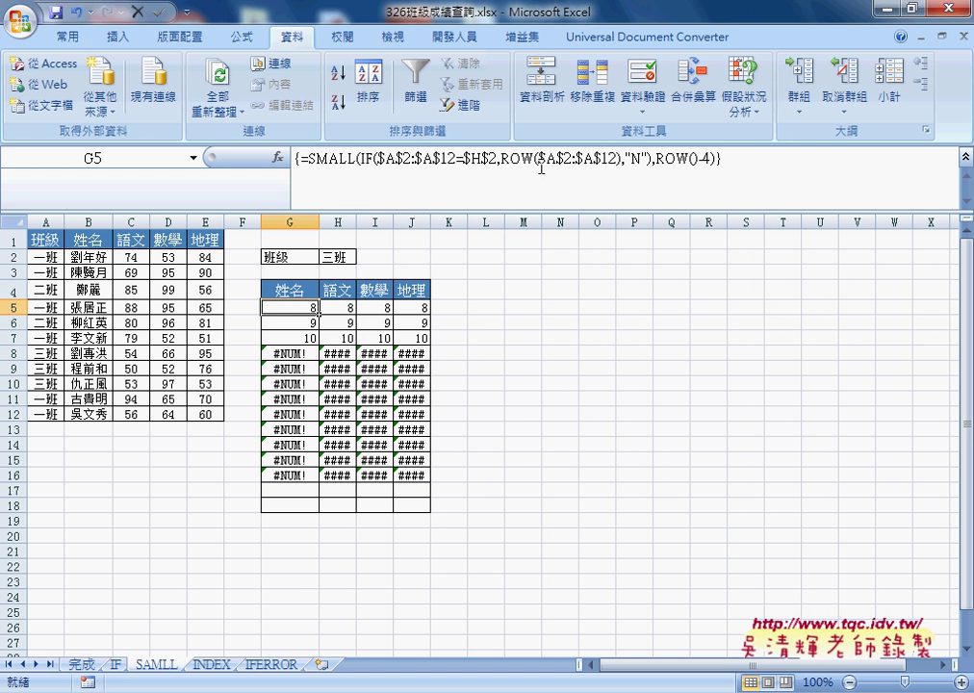
# Open the nested IF's arguments and examine the value-if-true ROW($A$2:$A$12)
pyautogui.click(371, 159)
pyautogui.click(278, 157)
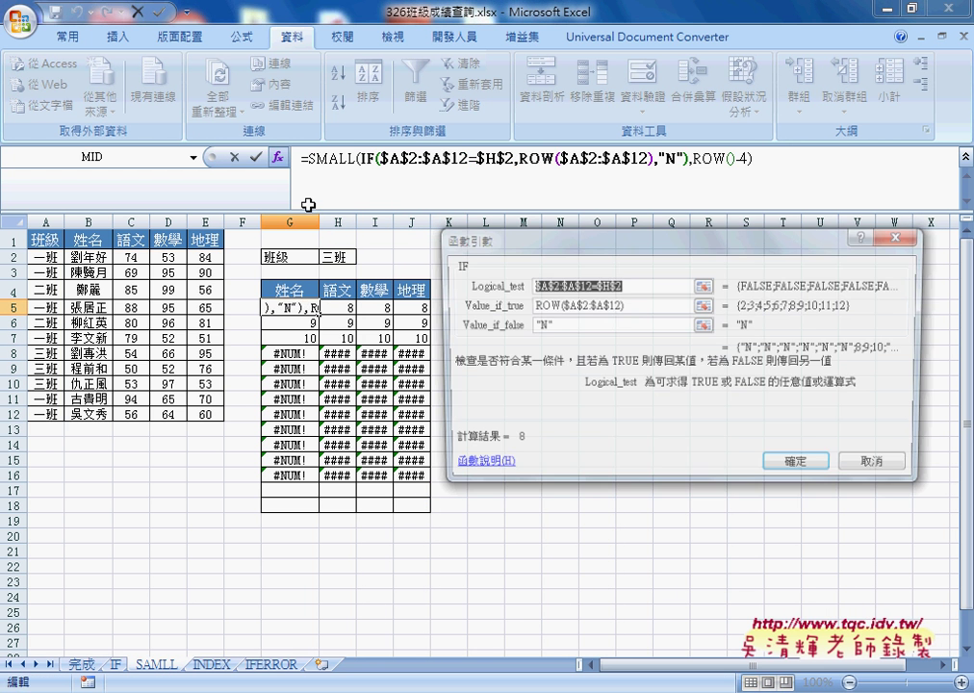
pyautogui.click(619, 310)
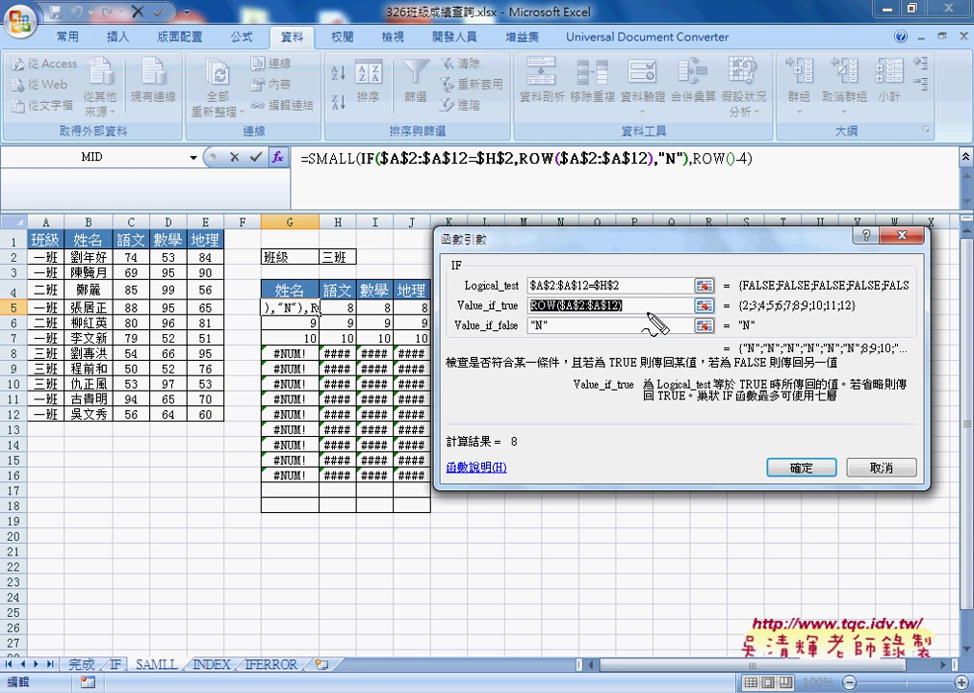
# Mark the IF part, the ROW range, class cells A2:A12 and the {2;…;12} result, then clear the pen marks
pyautogui.moveTo(356, 167); pyautogui.dragTo(376, 168)
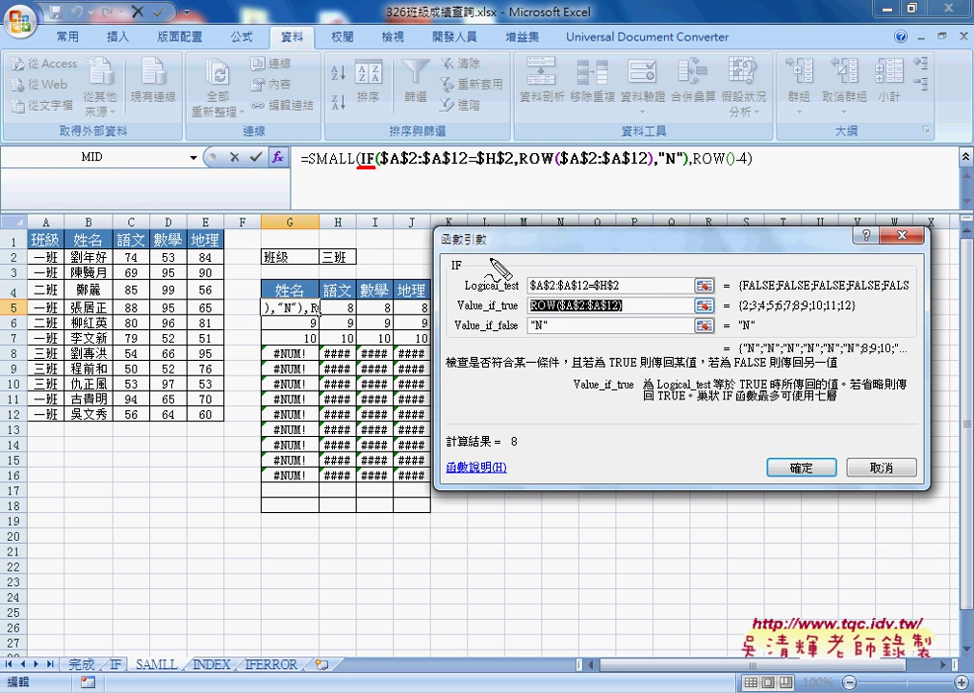
pyautogui.moveTo(621, 314); pyautogui.dragTo(531, 314)
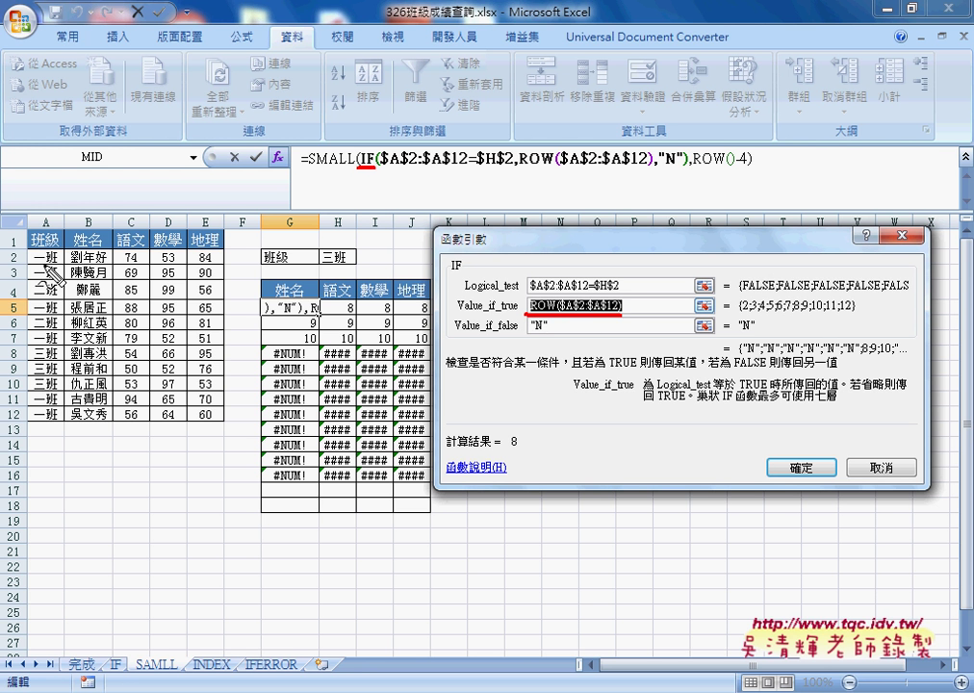
pyautogui.moveTo(21, 253); pyautogui.dragTo(40, 252)
pyautogui.moveTo(21, 420); pyautogui.dragTo(32, 420)
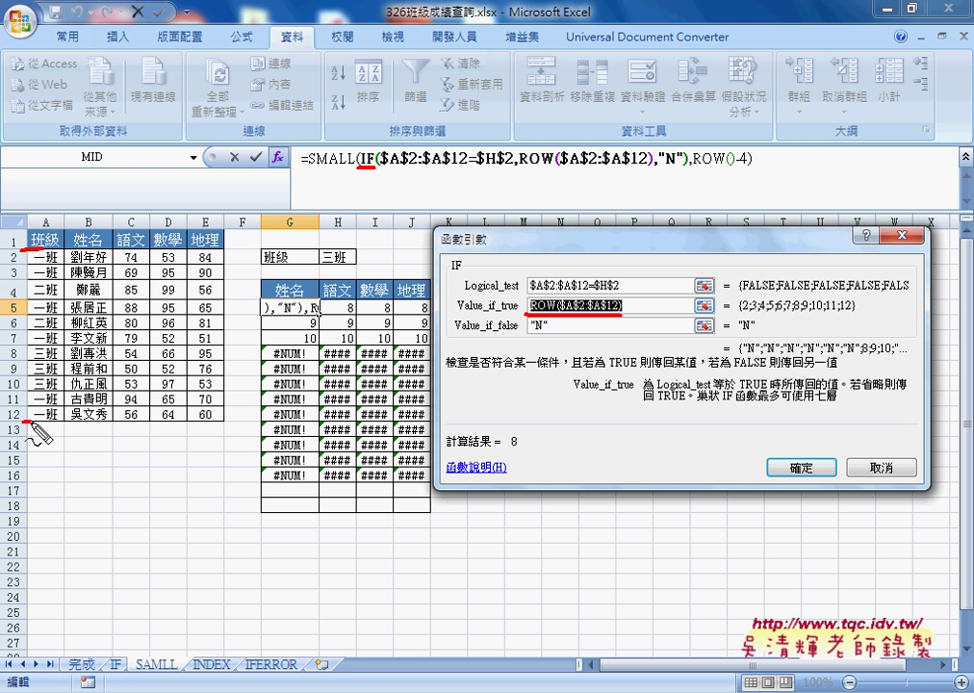
pyautogui.moveTo(27, 254); pyautogui.dragTo(31, 420)
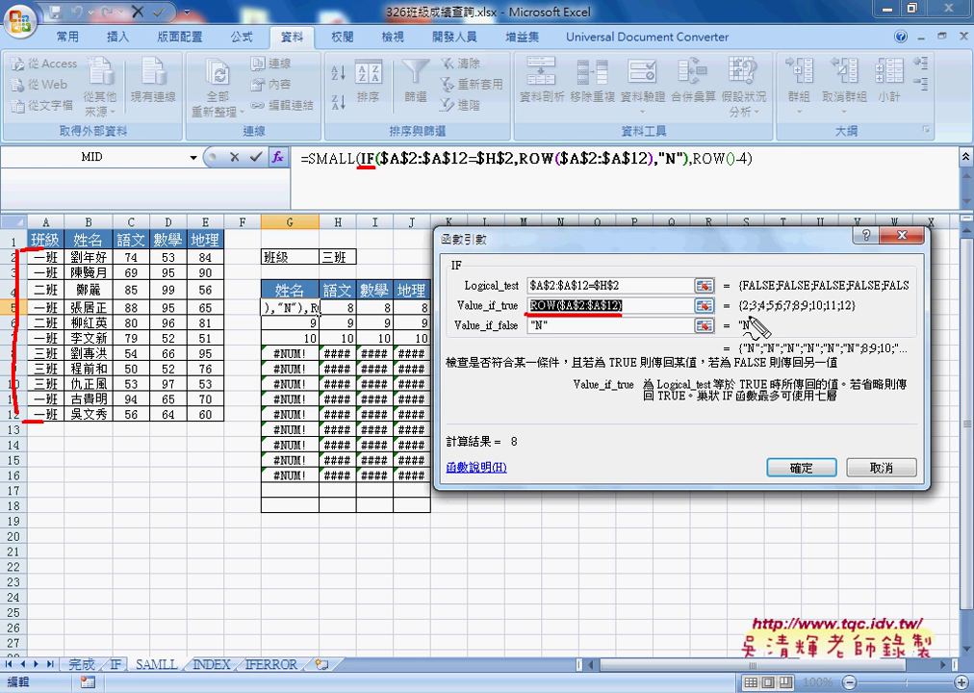
pyautogui.moveTo(724, 295); pyautogui.dragTo(728, 319)
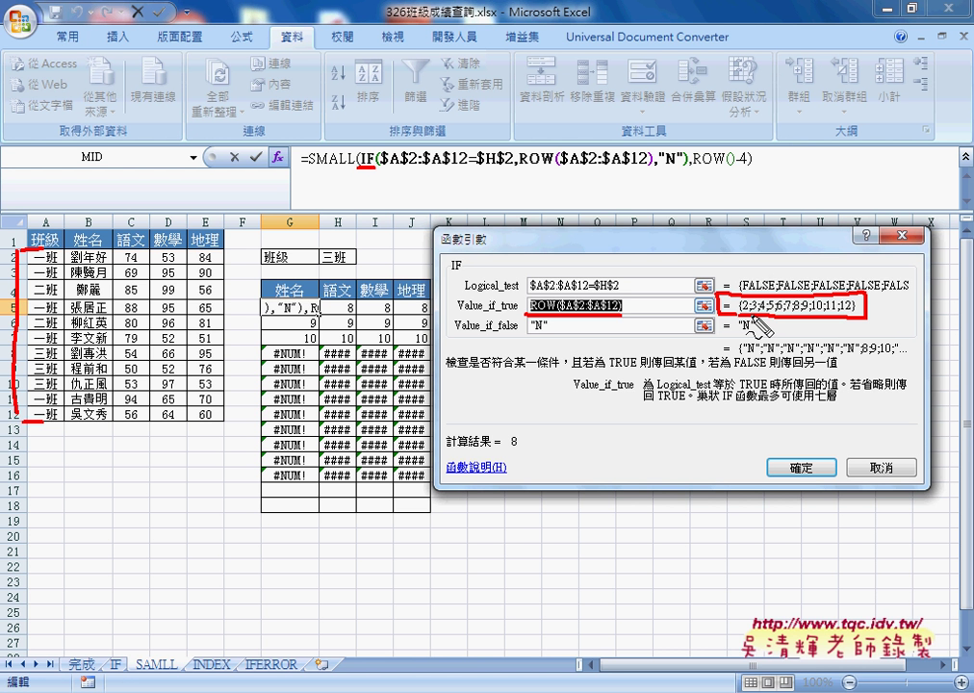
pyautogui.press('Escape')
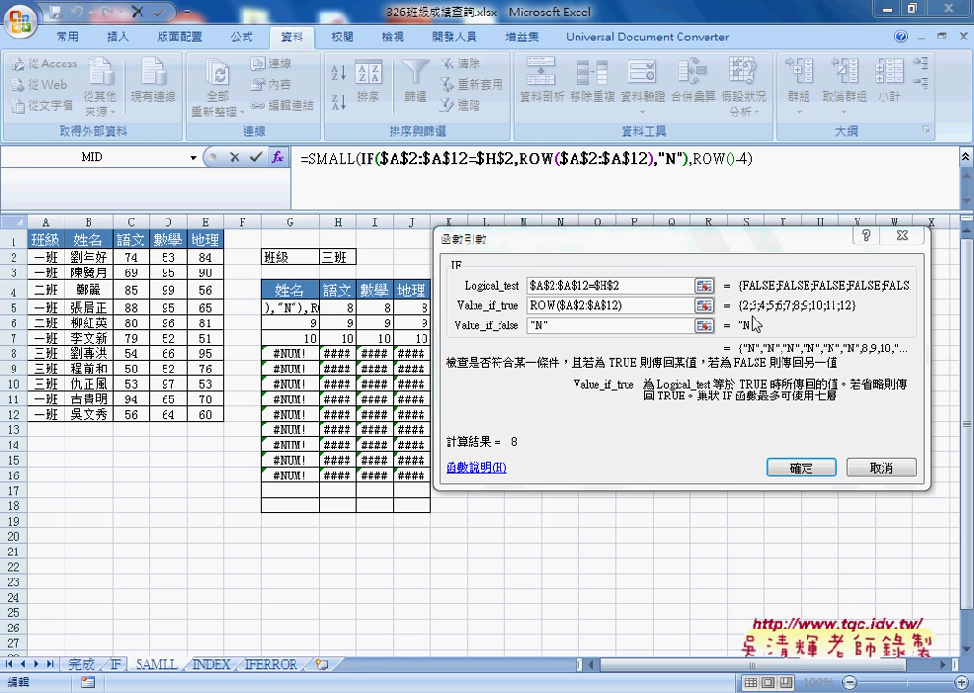
pyautogui.click(882, 468)
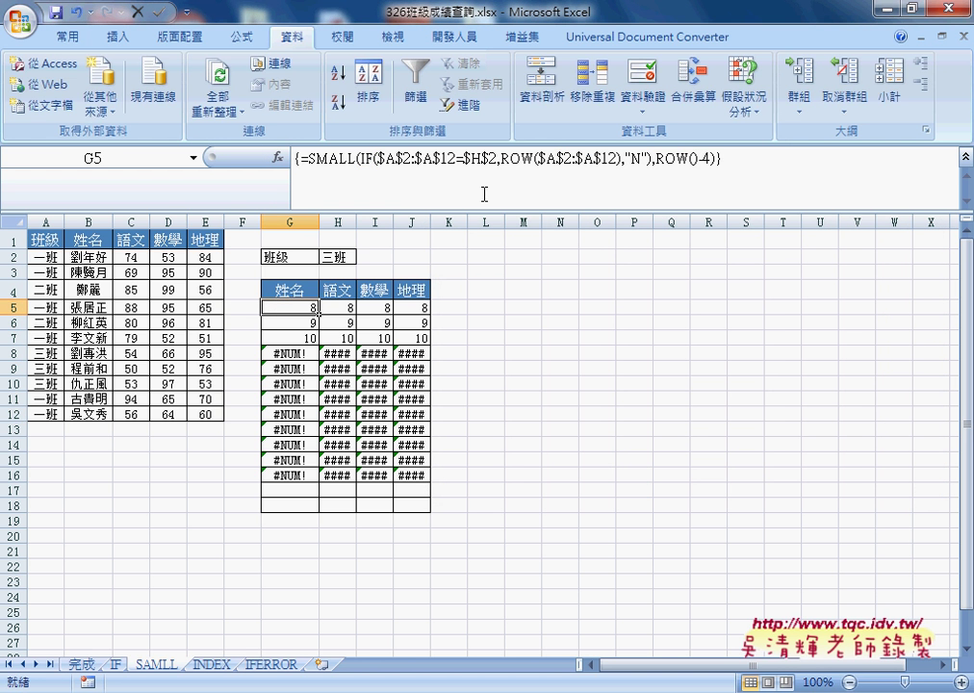
pyautogui.click(332, 159)
pyautogui.click(278, 157)
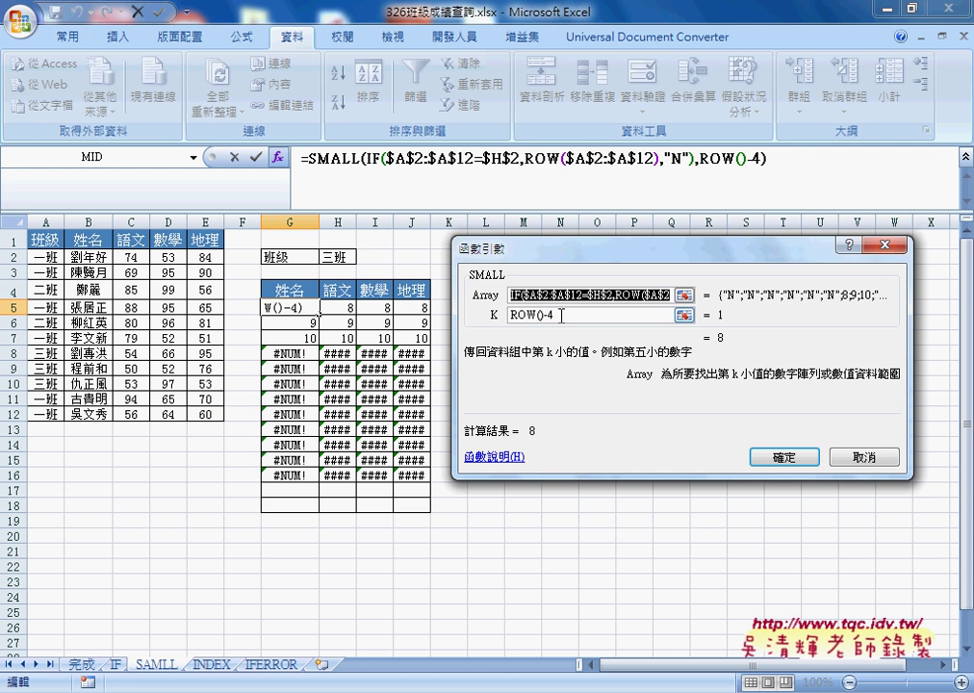
pyautogui.press('Tab')
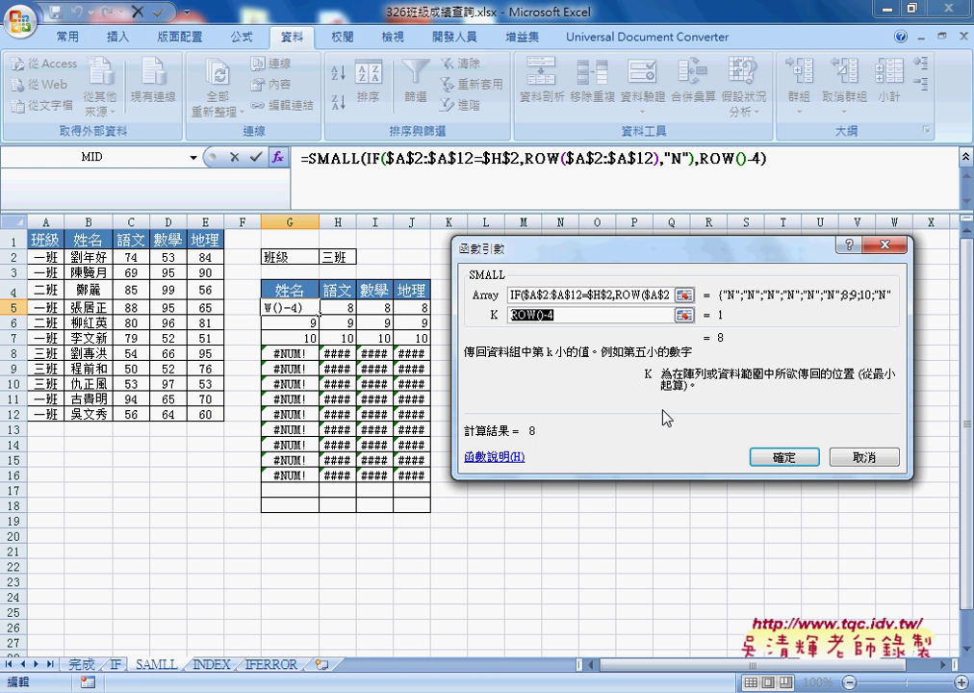
pyautogui.click(871, 458)
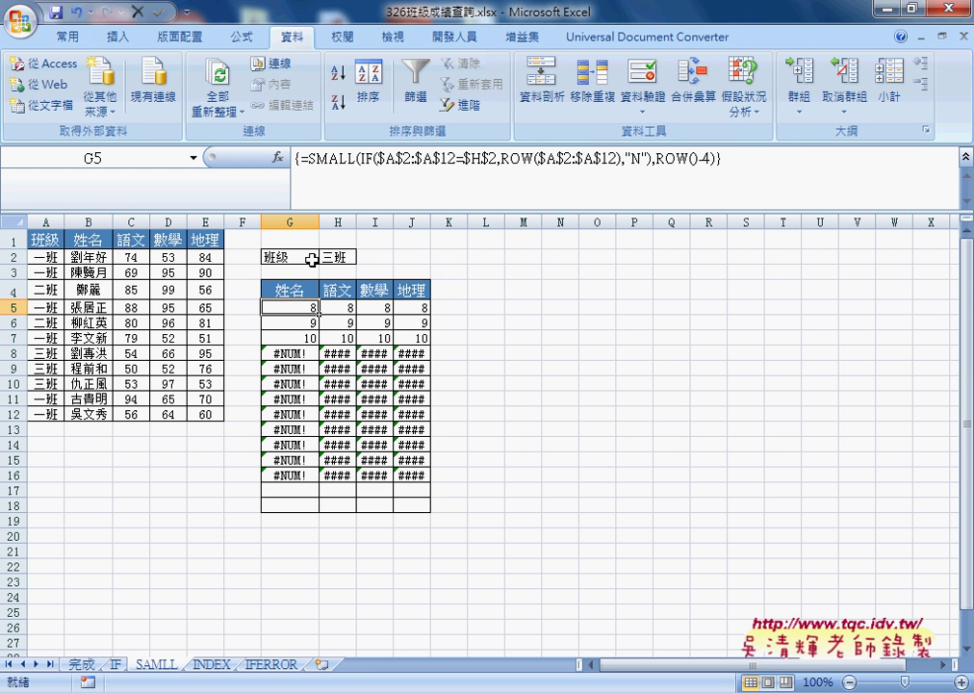
pyautogui.click(309, 162)
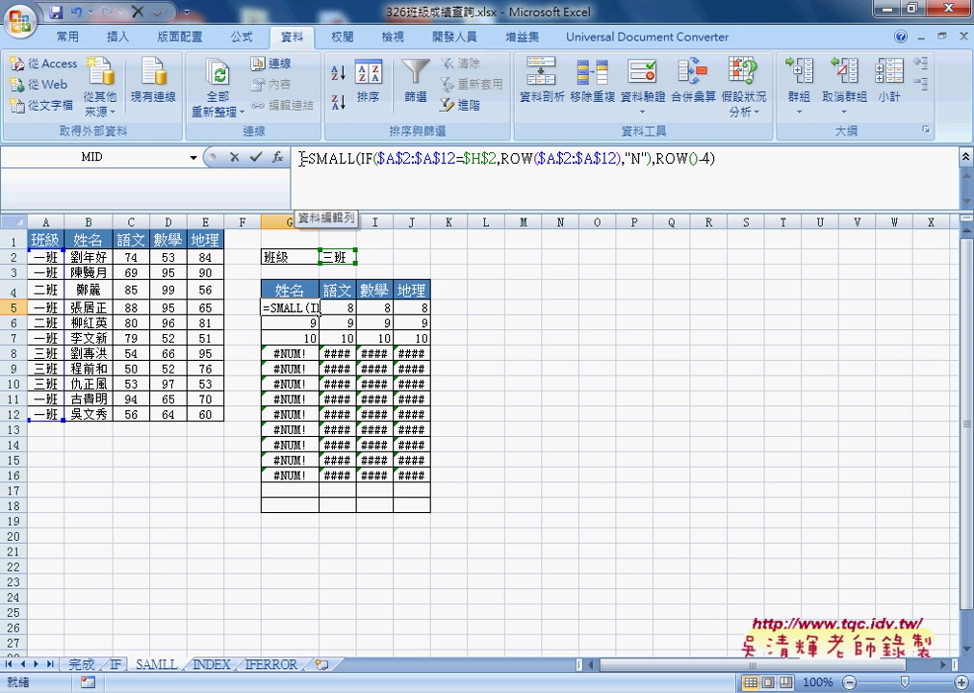
pyautogui.moveTo(301, 159); pyautogui.dragTo(737, 171)
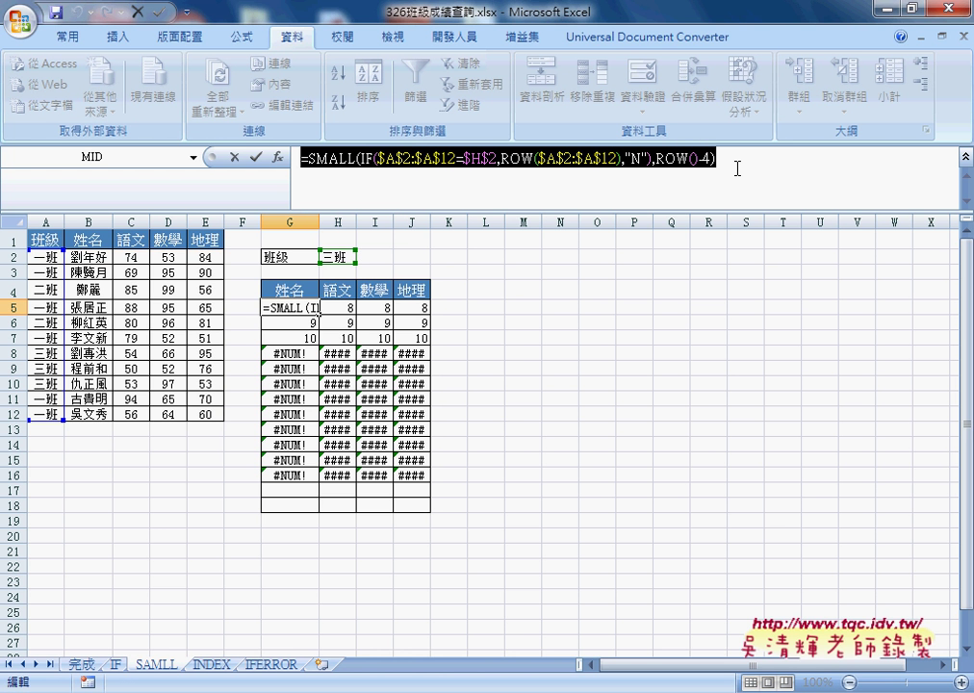
pyautogui.click(562, 162)
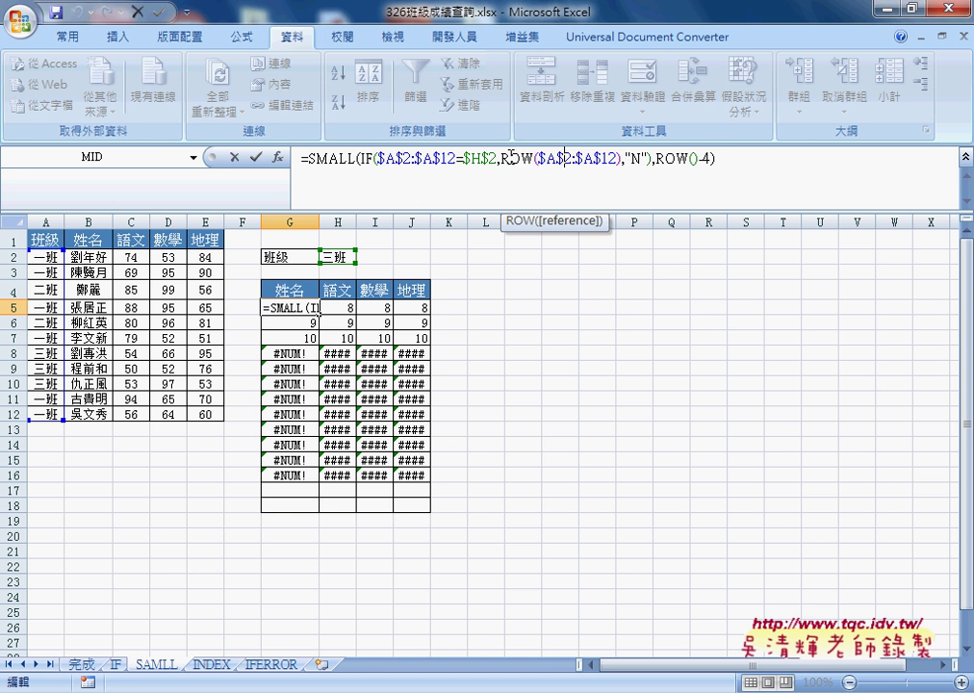
pyautogui.moveTo(500, 158); pyautogui.dragTo(624, 157)
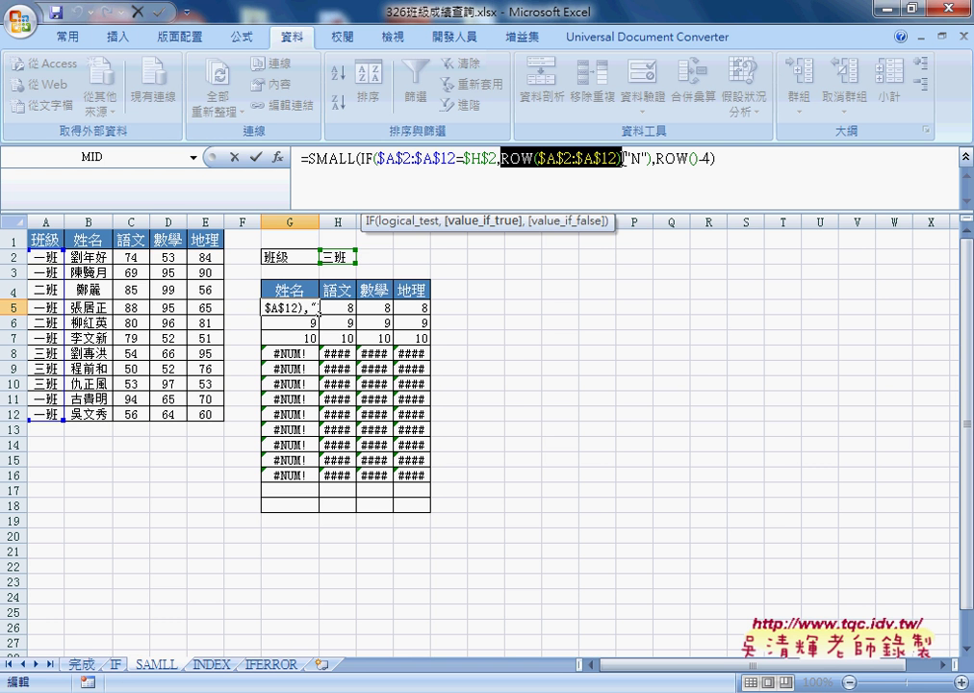
pyautogui.hotkey('ctrl', 'shift', 'Return')
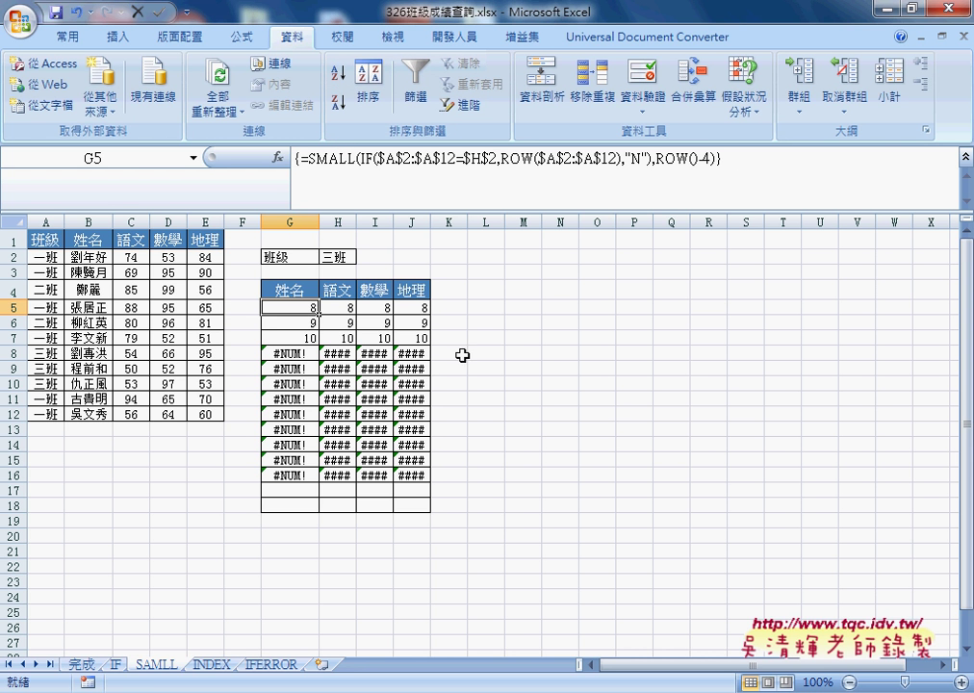
# Fill G5's formula across the result table, mark the 三班 rows A8:E10 feeding G5, then open the INDEX sheet
pyautogui.moveTo(319, 314)
pyautogui.mouseDown()
pyautogui.moveTo(431, 314)
pyautogui.moveTo(433, 487)
pyautogui.mouseUp()
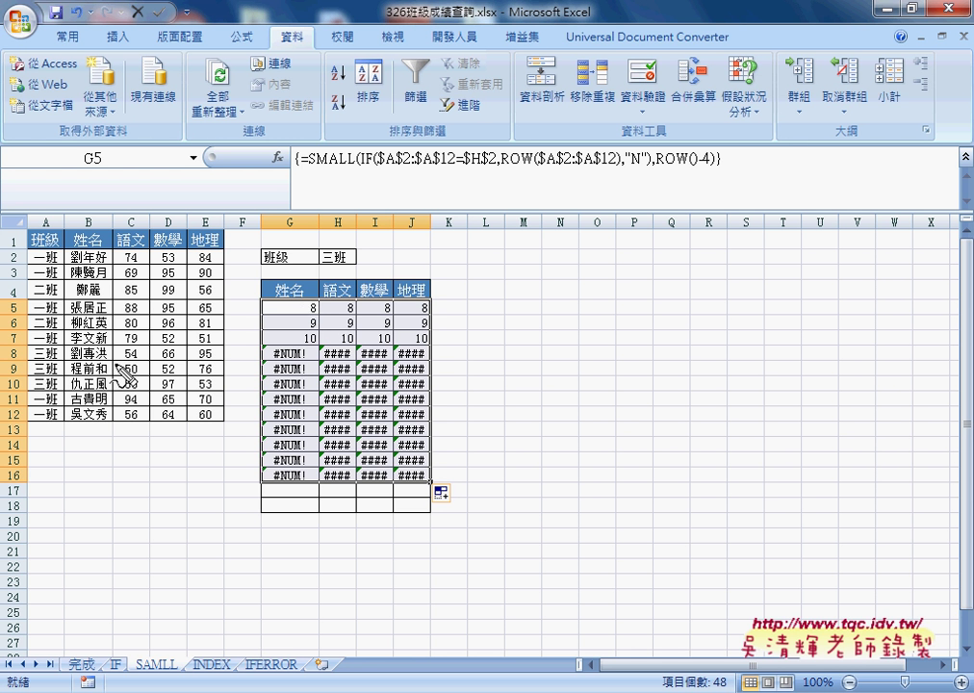
pyautogui.moveTo(50, 339); pyautogui.dragTo(8, 386)
pyautogui.moveTo(43, 348); pyautogui.dragTo(226, 403)
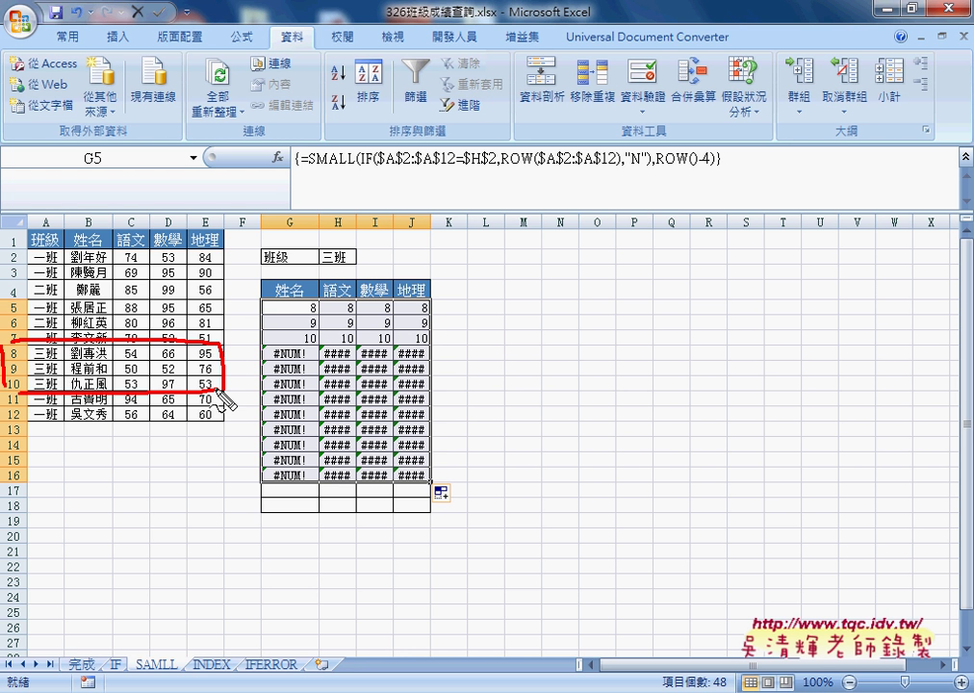
pyautogui.moveTo(228, 383); pyautogui.dragTo(266, 308)
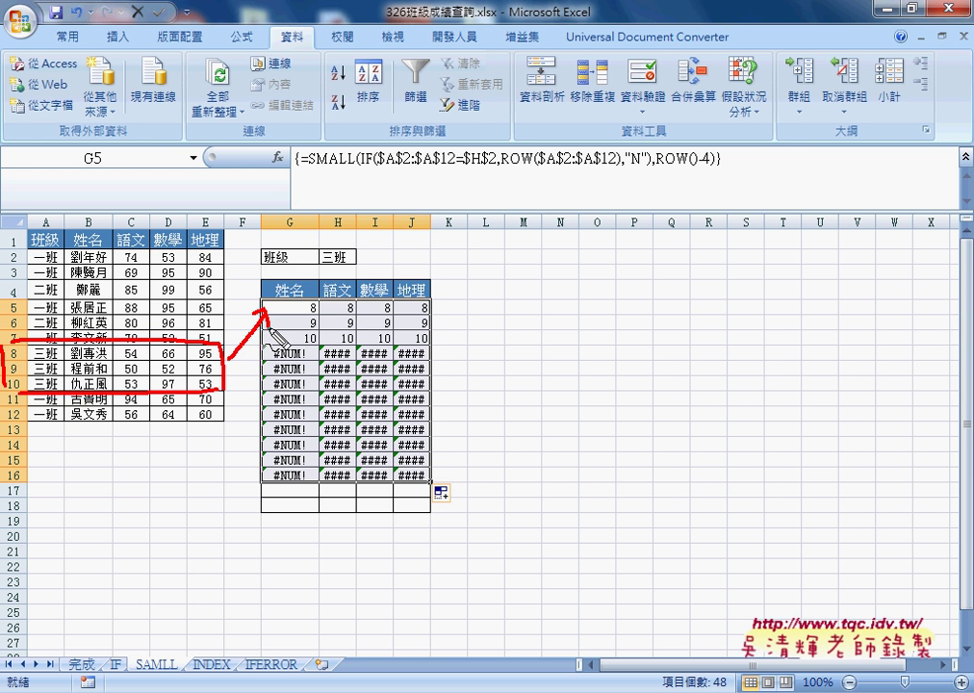
pyautogui.press('Escape')
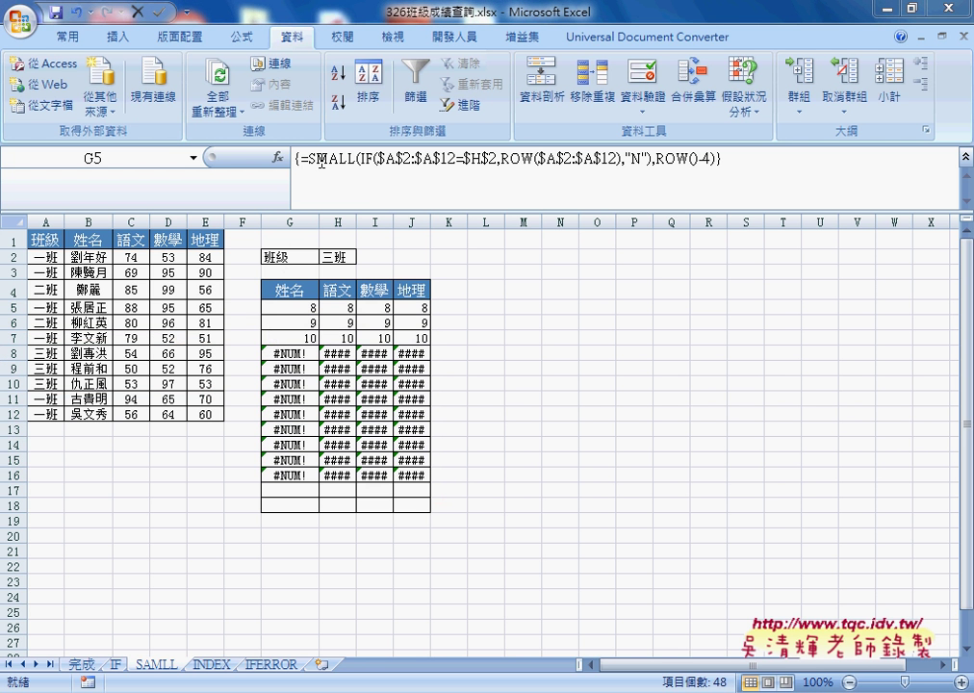
pyautogui.click(218, 664)
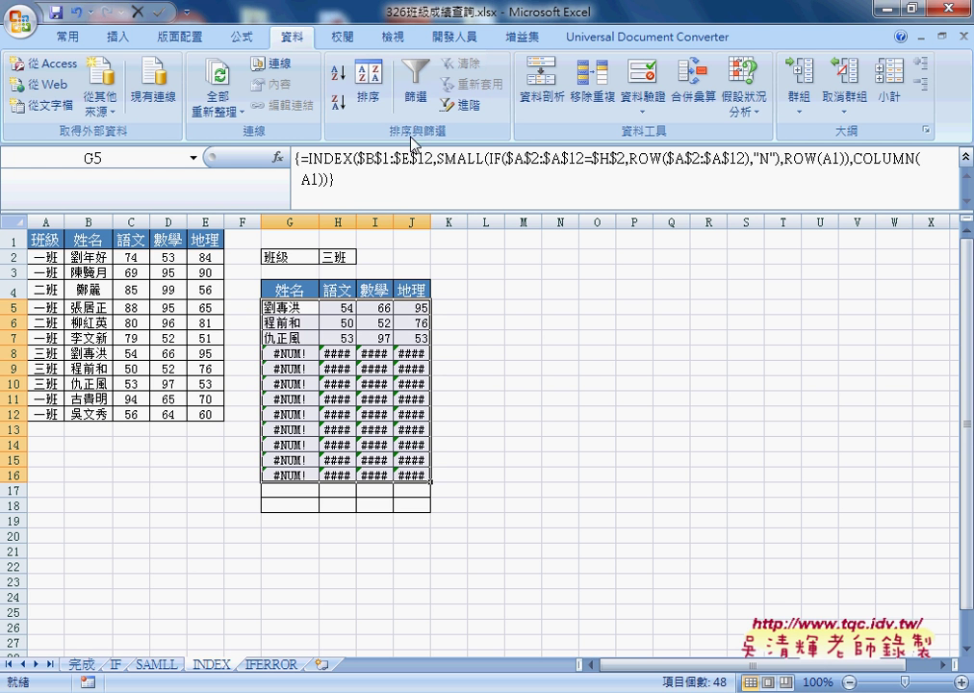
pyautogui.click(362, 182)
pyautogui.moveTo(362, 182); pyautogui.dragTo(298, 157)
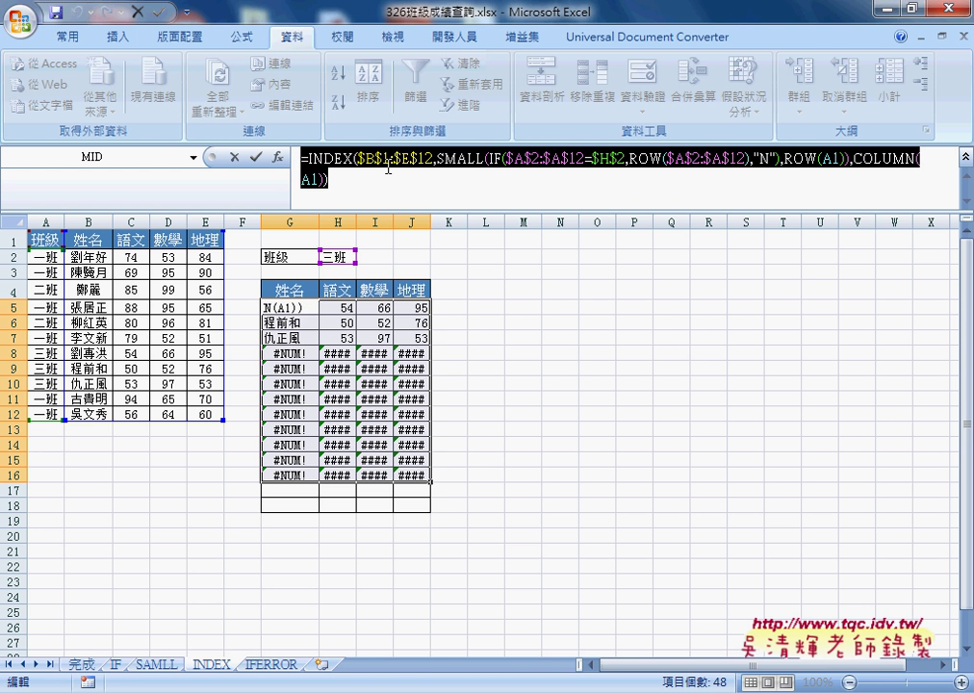
pyautogui.hotkey('ctrl', 'shift', 'Return')
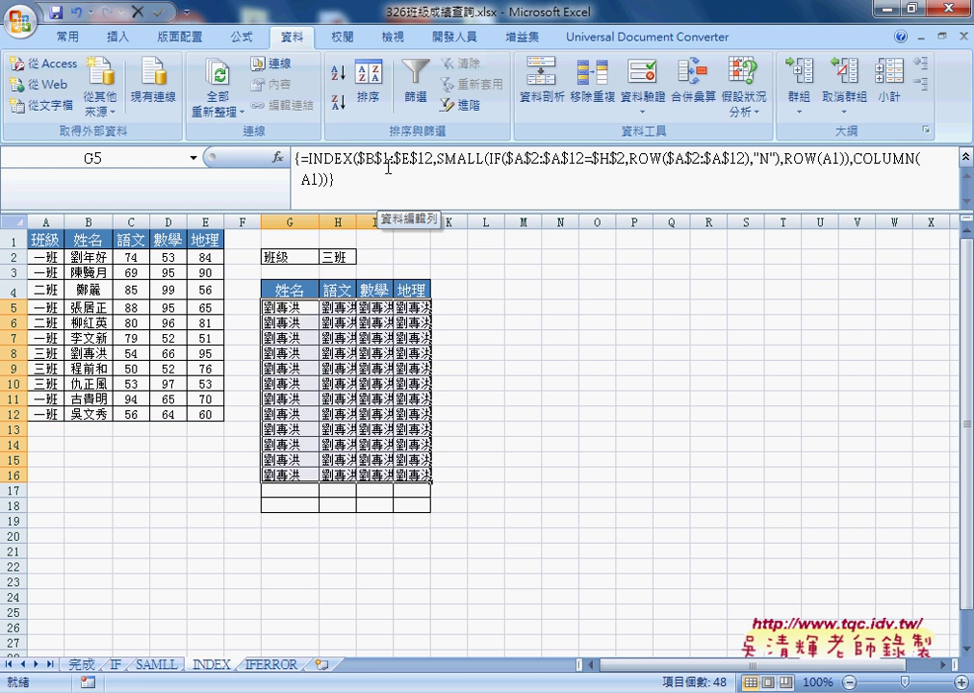
pyautogui.click(294, 306)
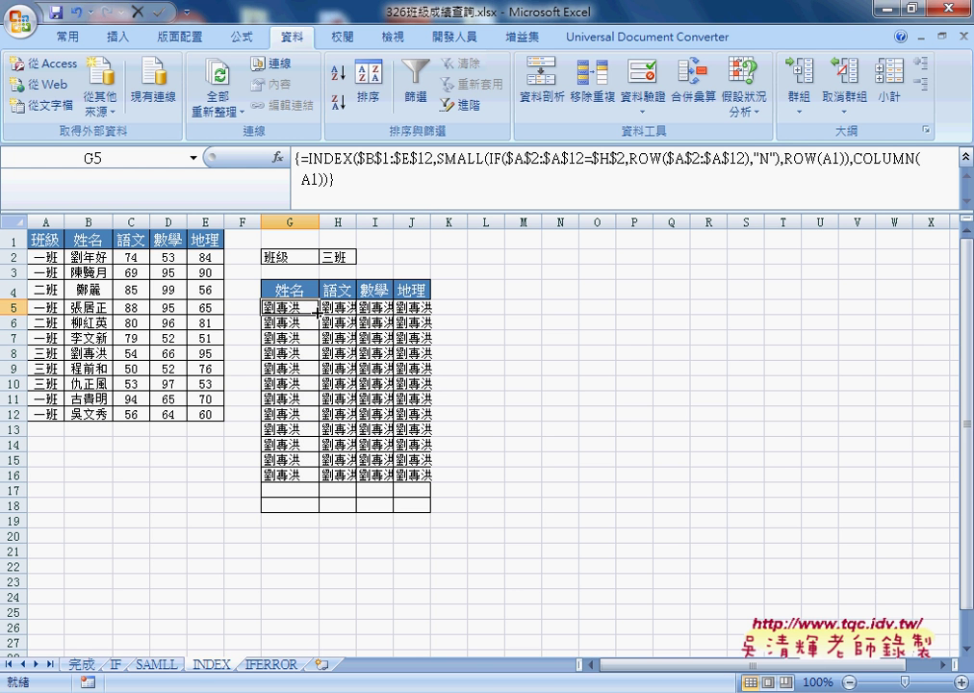
pyautogui.moveTo(318, 313); pyautogui.dragTo(429, 307)
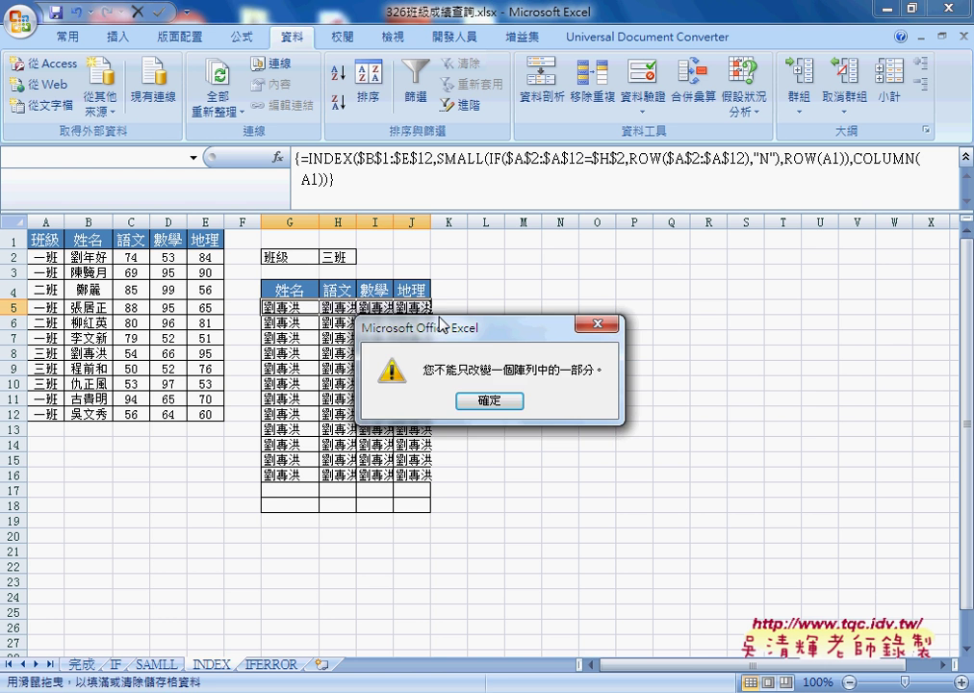
pyautogui.click(506, 401)
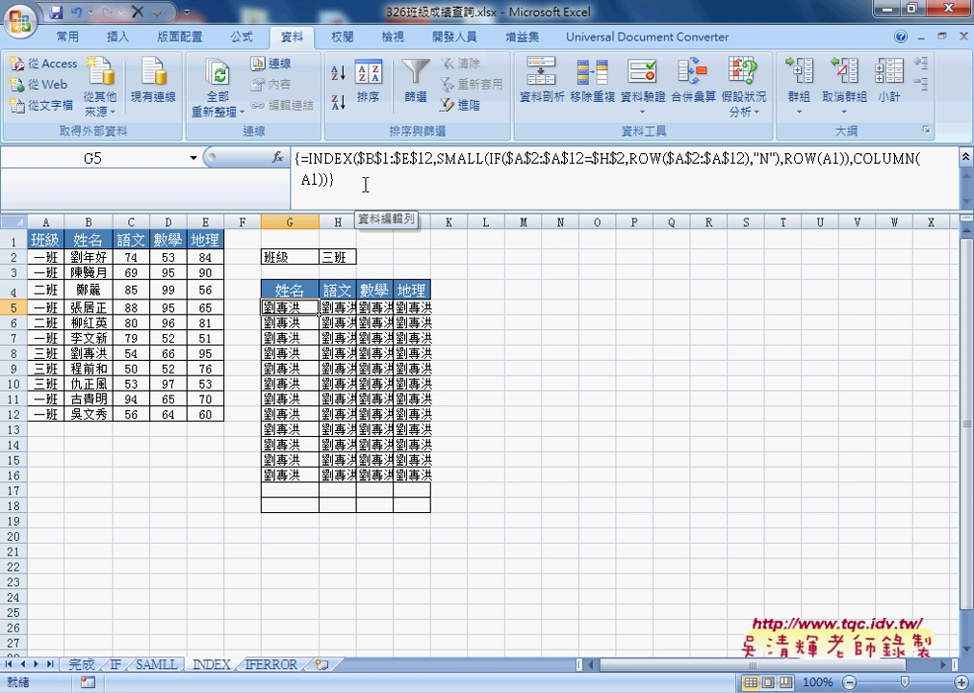
pyautogui.hotkey('ctrl', 'shift', 'Return')
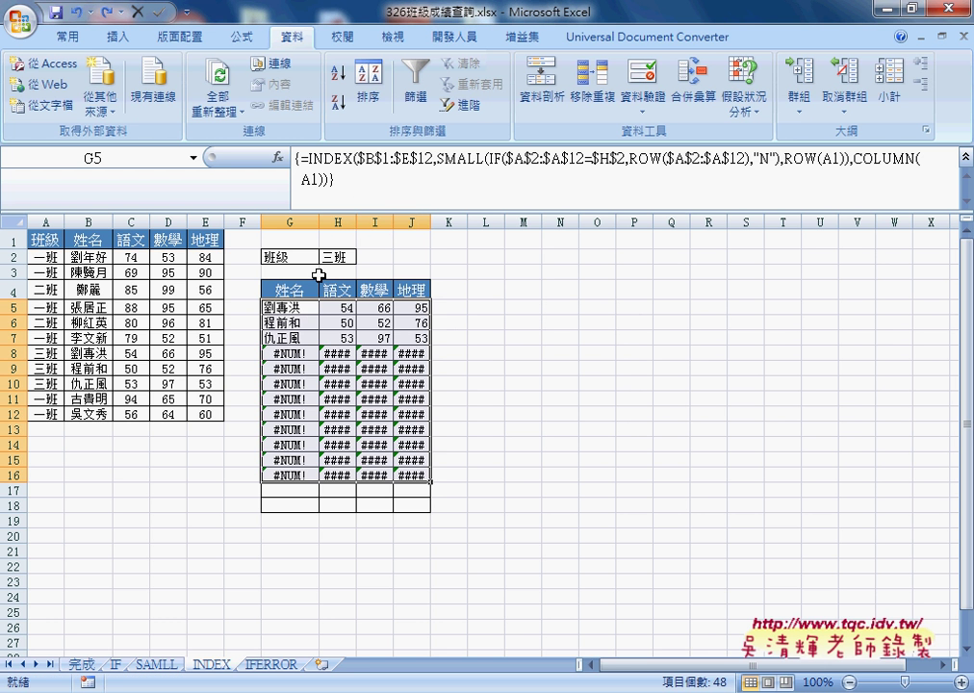
pyautogui.click(299, 304)
pyautogui.click(334, 159)
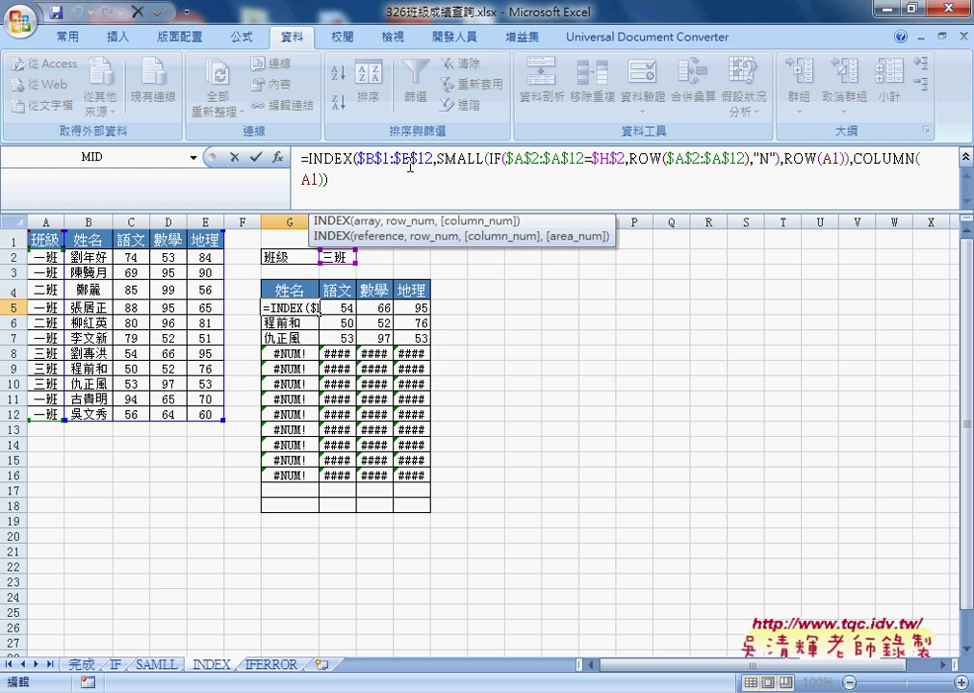
pyautogui.press('Escape')
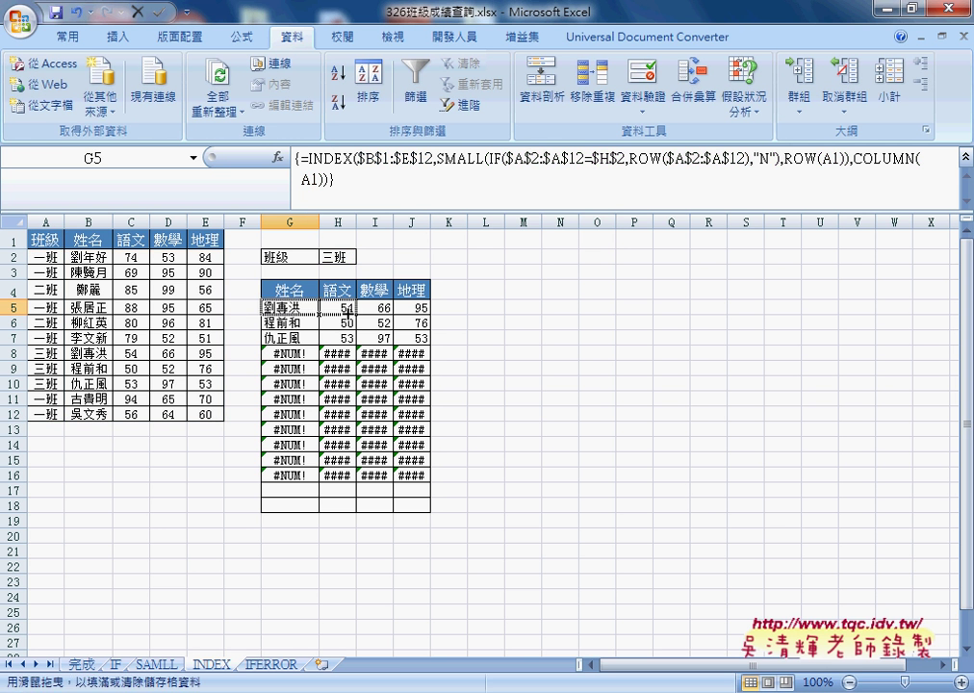
pyautogui.moveTo(319, 314)
pyautogui.mouseDown()
pyautogui.moveTo(431, 314)
pyautogui.moveTo(440, 469)
pyautogui.mouseUp()
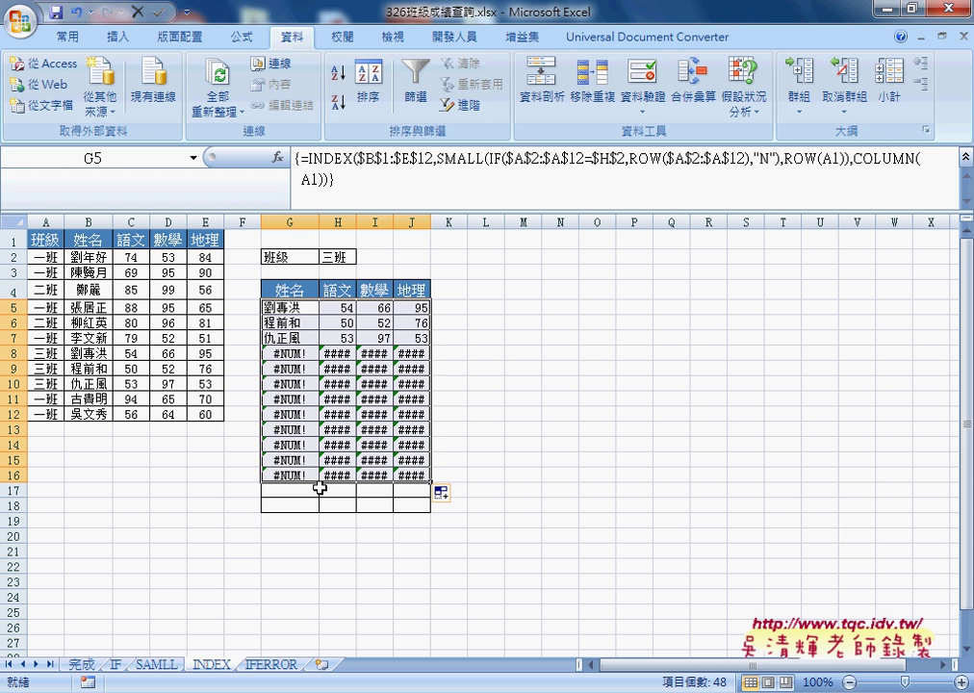
# On the IFERROR sheet, fill G5's array formula to J16 and set H2 to 一班
pyautogui.click(274, 666)
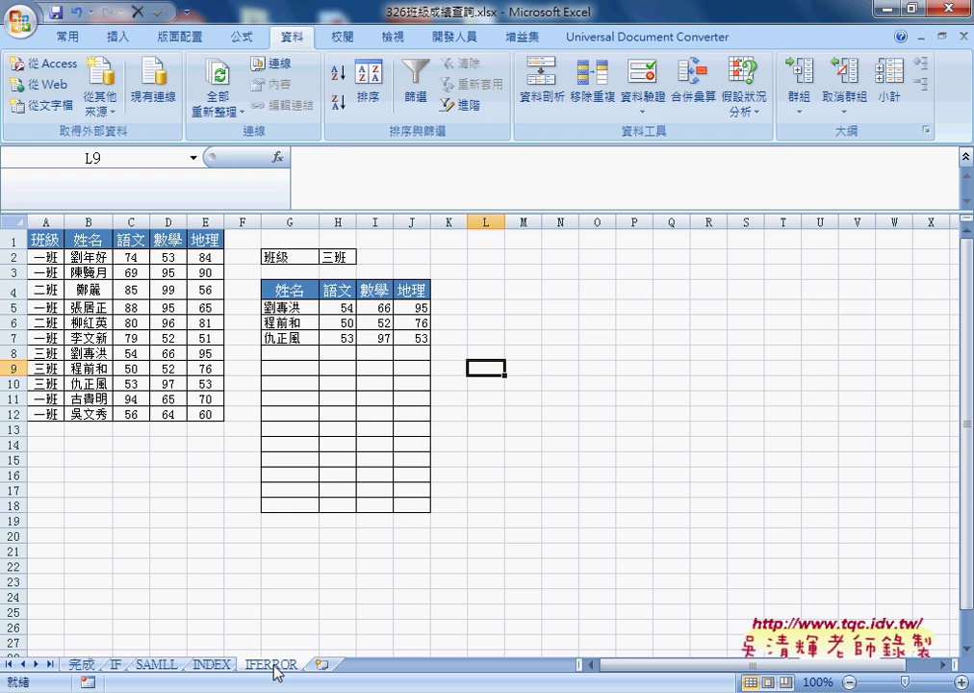
pyautogui.click(306, 308)
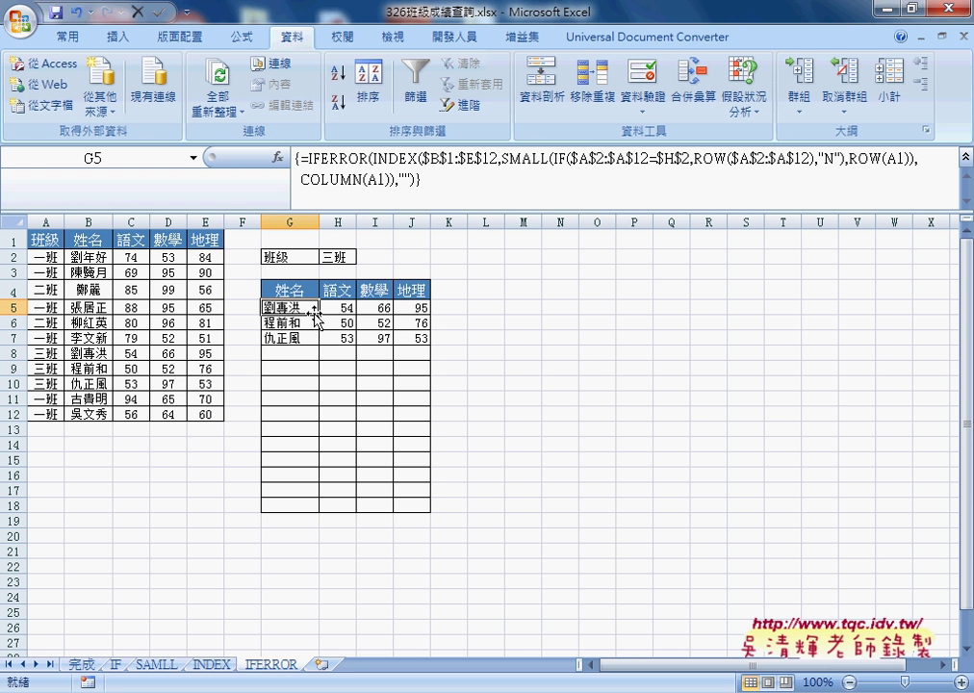
pyautogui.moveTo(319, 314)
pyautogui.mouseDown()
pyautogui.moveTo(430, 313)
pyautogui.moveTo(428, 474)
pyautogui.mouseUp()
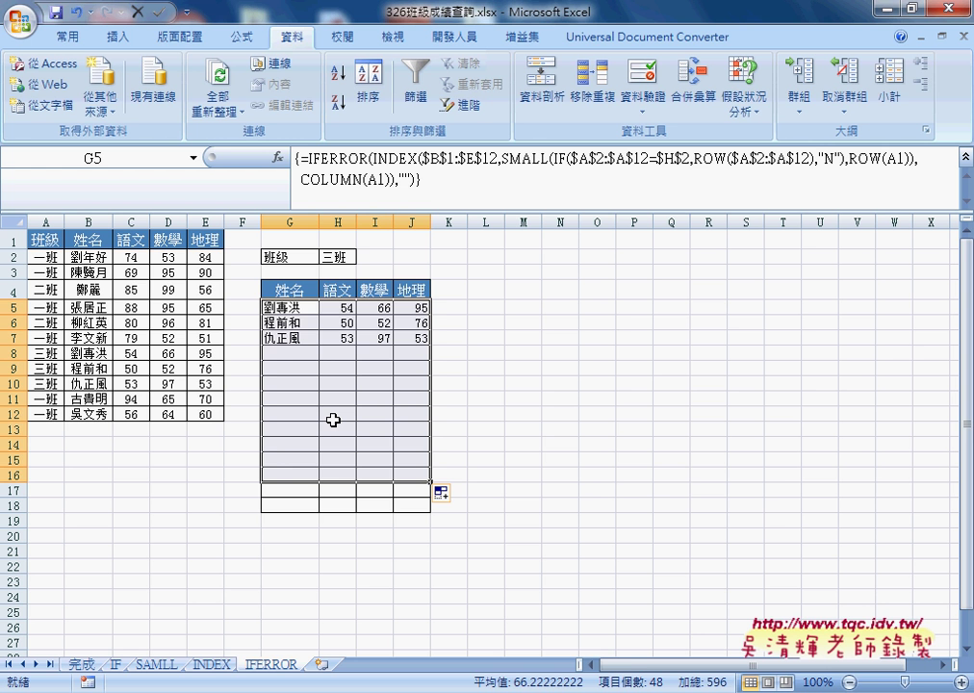
pyautogui.click(337, 257)
pyautogui.click(363, 258)
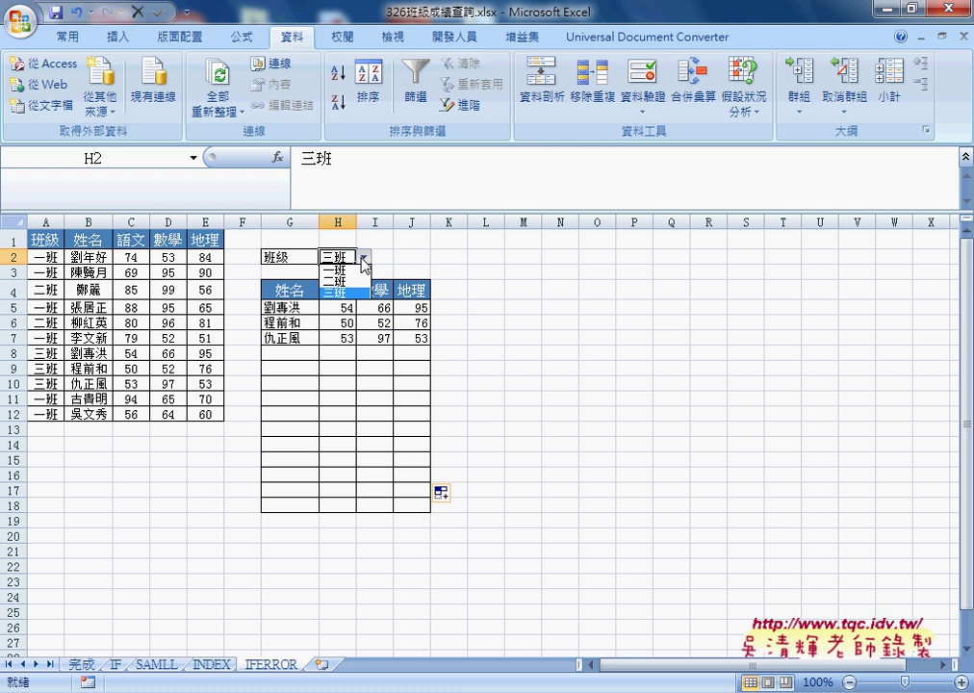
pyautogui.click(335, 271)
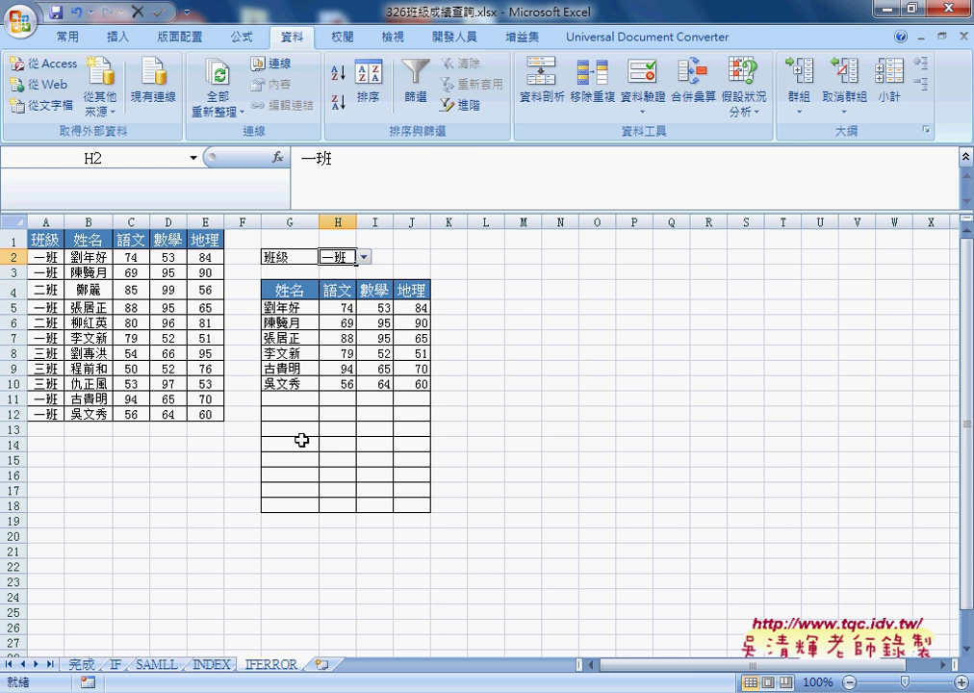
# Flip through the IF, SAMLL and INDEX sheets back to IFERROR, then switch to the browser notes
pyautogui.click(117, 665)
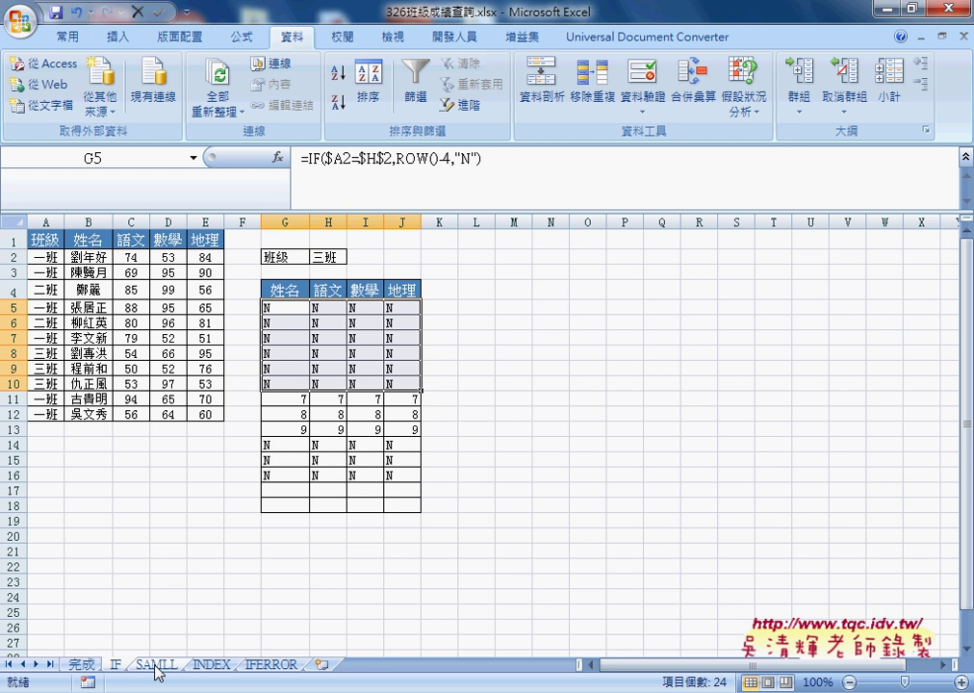
pyautogui.click(159, 666)
pyautogui.click(212, 665)
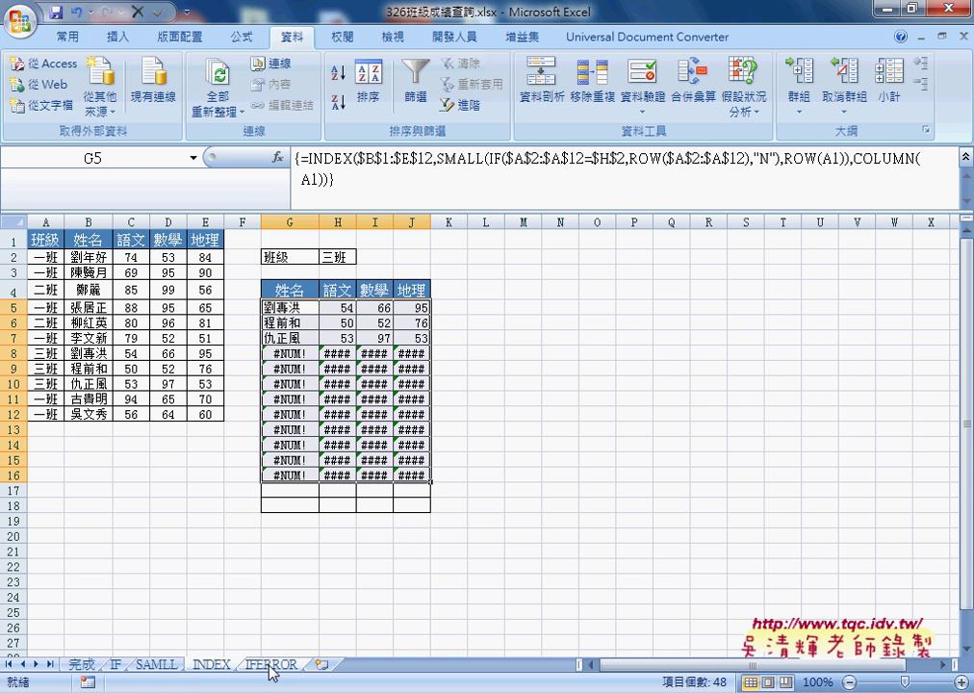
pyautogui.click(270, 667)
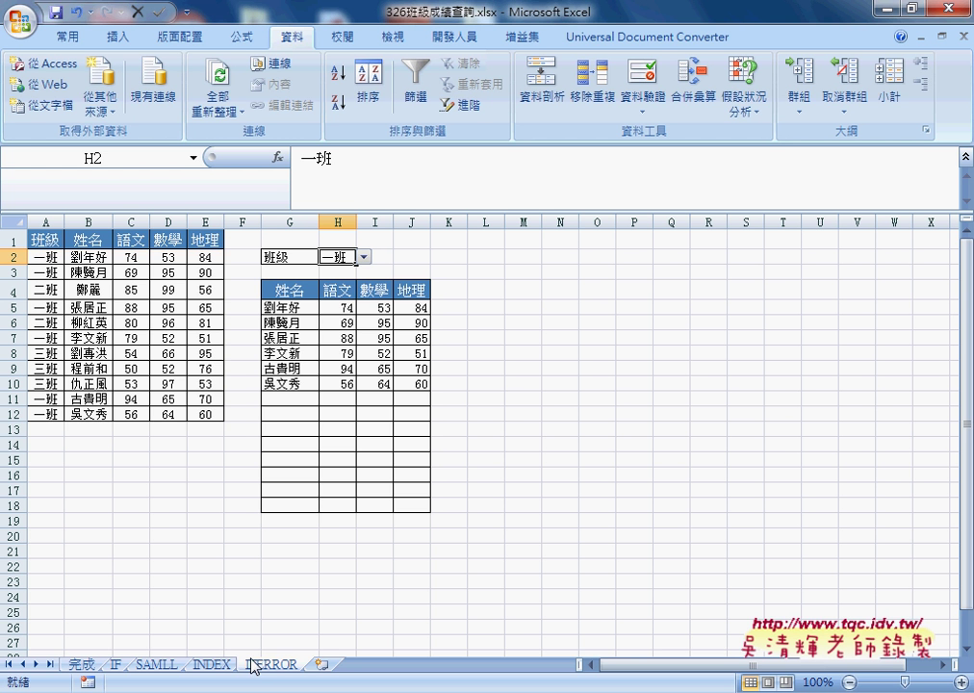
pyautogui.hotkey('alt', 'Tab')
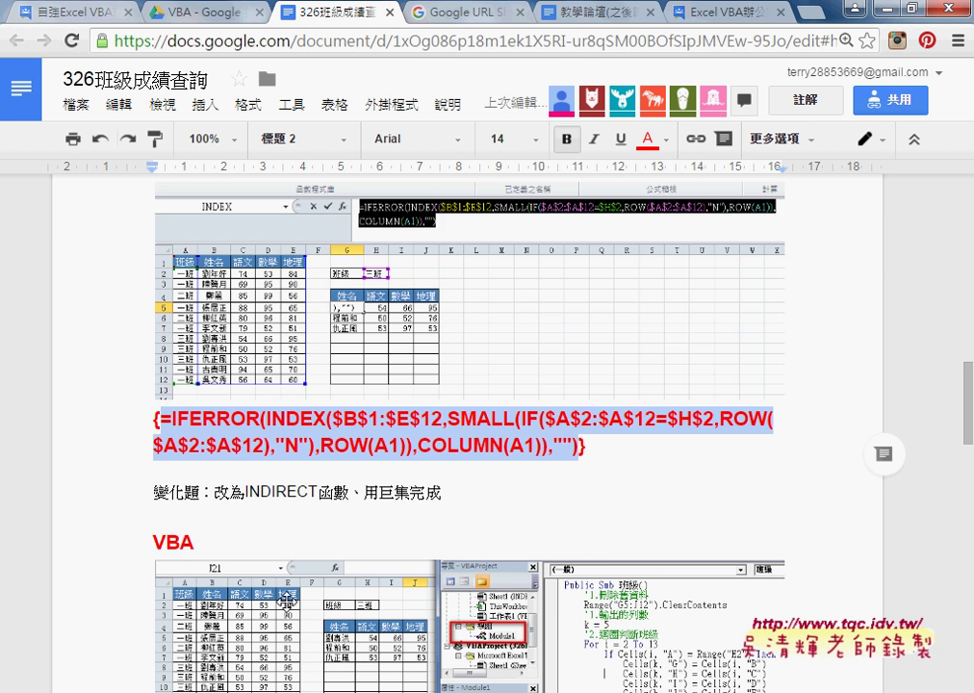
# Select the whole Public Sub 班級() macro in the notes, then return to the Excel workbook
pyautogui.scroll(-2, 462, 385)
pyautogui.scroll(-3, 362, 504)
pyautogui.scroll(-3, 363, 507)
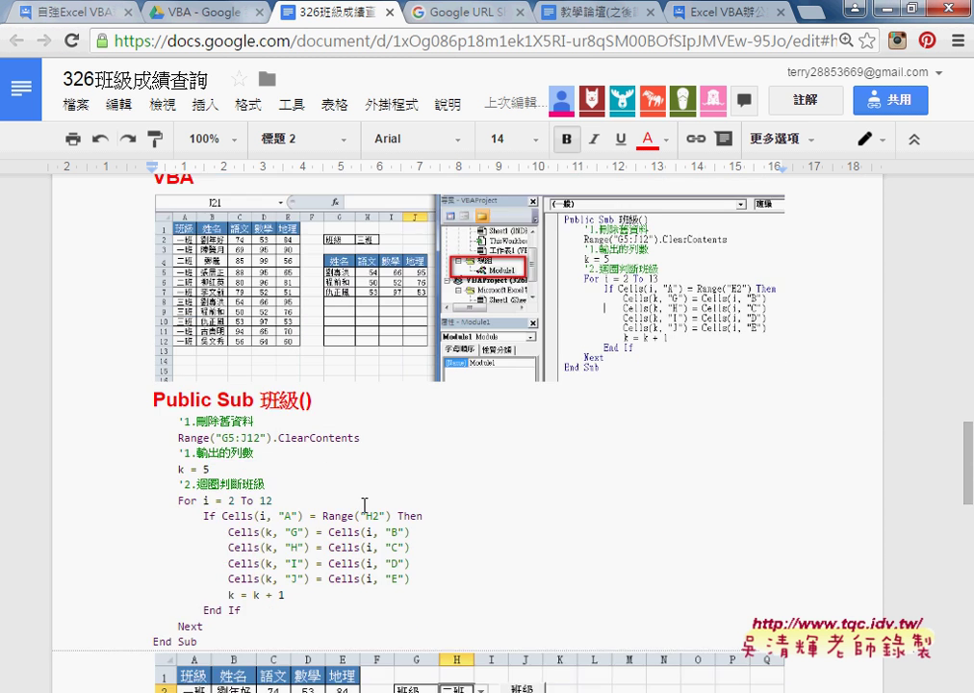
pyautogui.scroll(-3, 323, 510)
pyautogui.moveTo(223, 531); pyautogui.dragTo(146, 294)
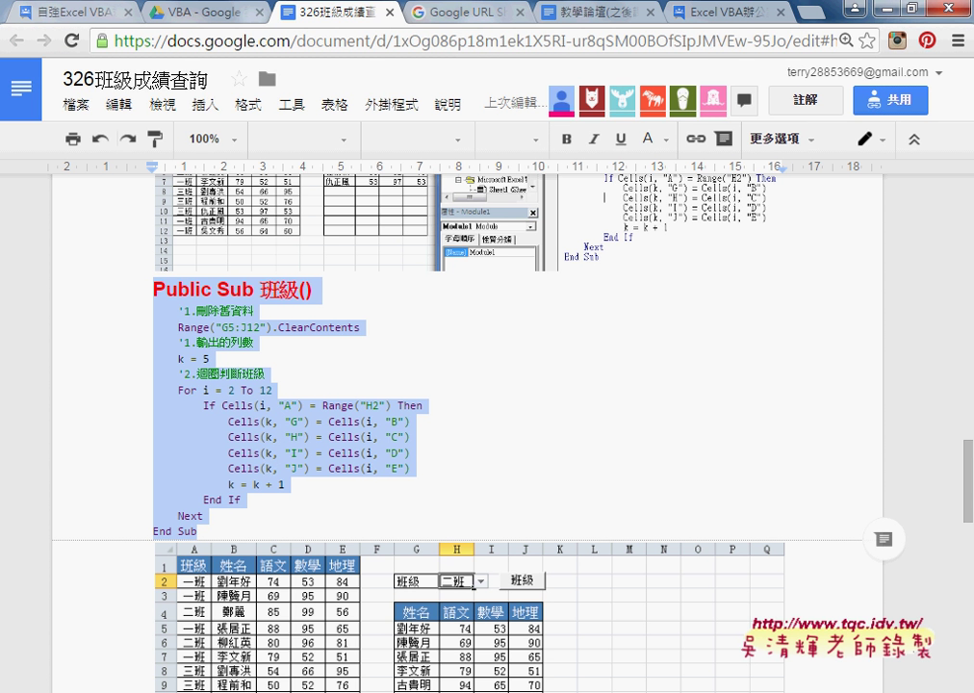
pyautogui.moveTo(396, 687)
pyautogui.click(463, 498)
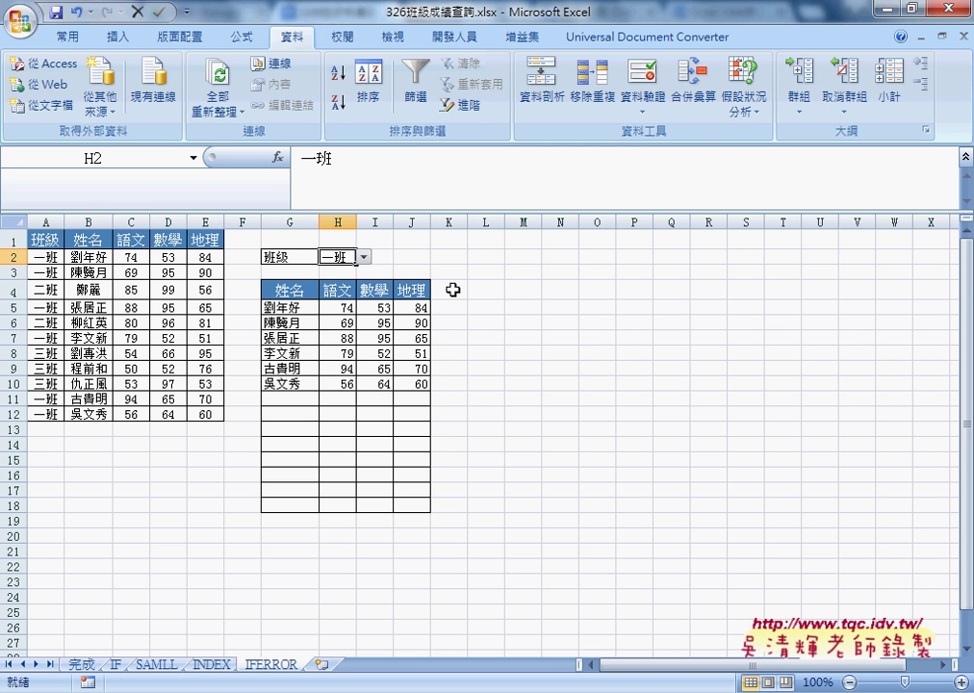
# In the Visual Basic editor, insert Module1, paste the 班級 macro into it, then minimize the editor
pyautogui.click(454, 37)
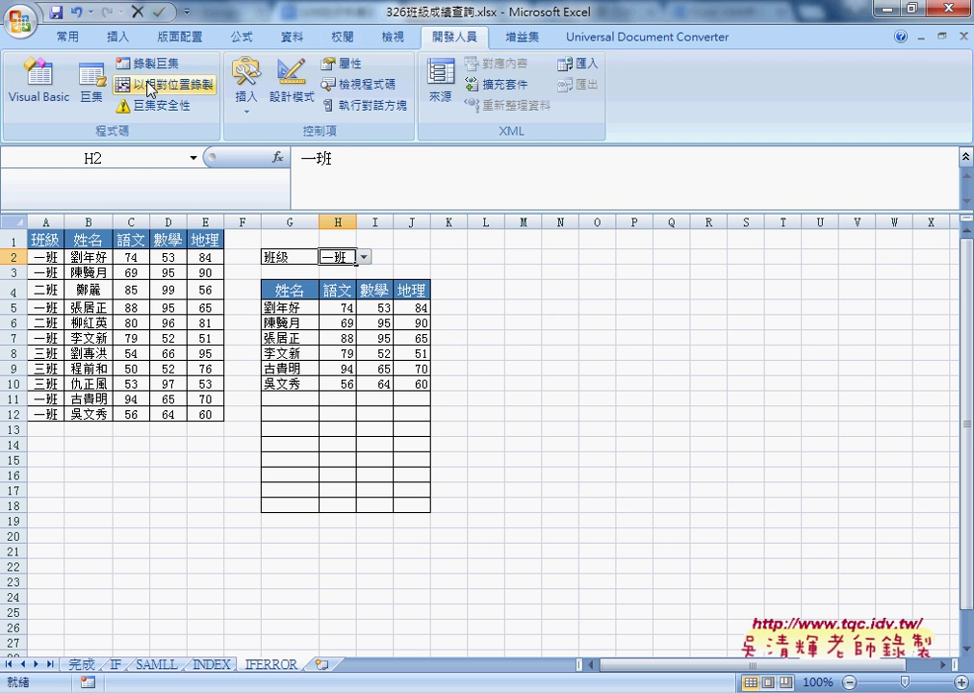
pyautogui.click(56, 95)
pyautogui.rightClick(231, 243)
pyautogui.moveTo(288, 321)
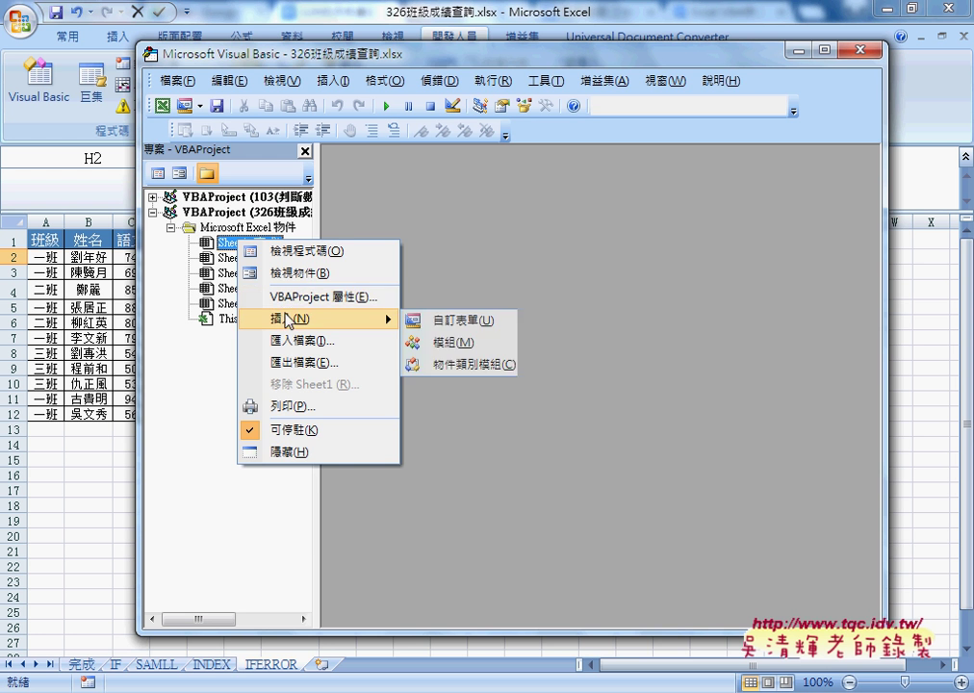
pyautogui.click(440, 342)
pyautogui.rightClick(427, 255)
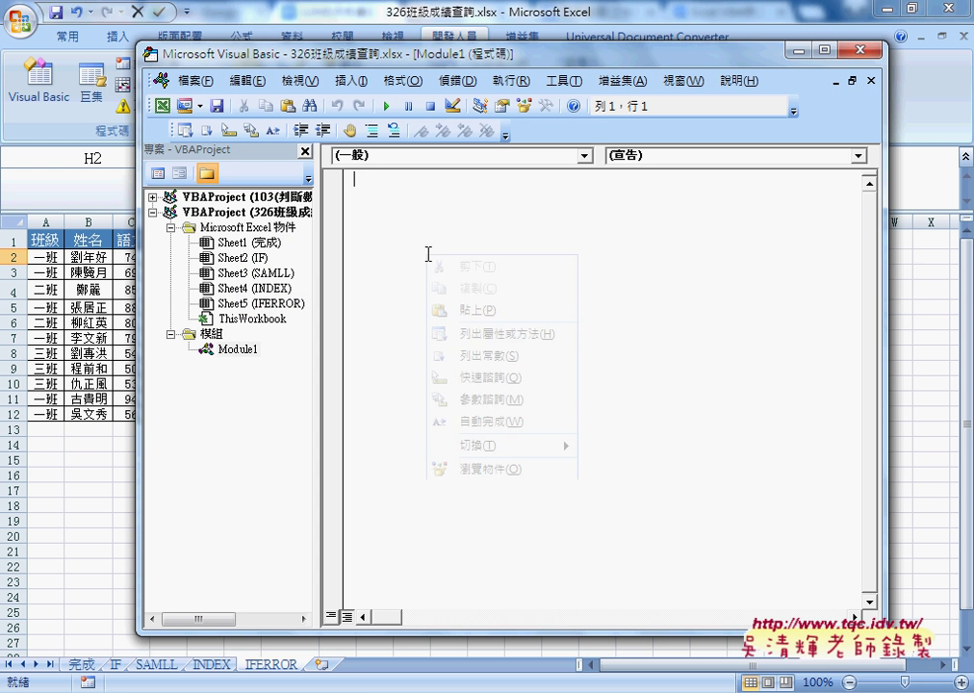
pyautogui.click(456, 314)
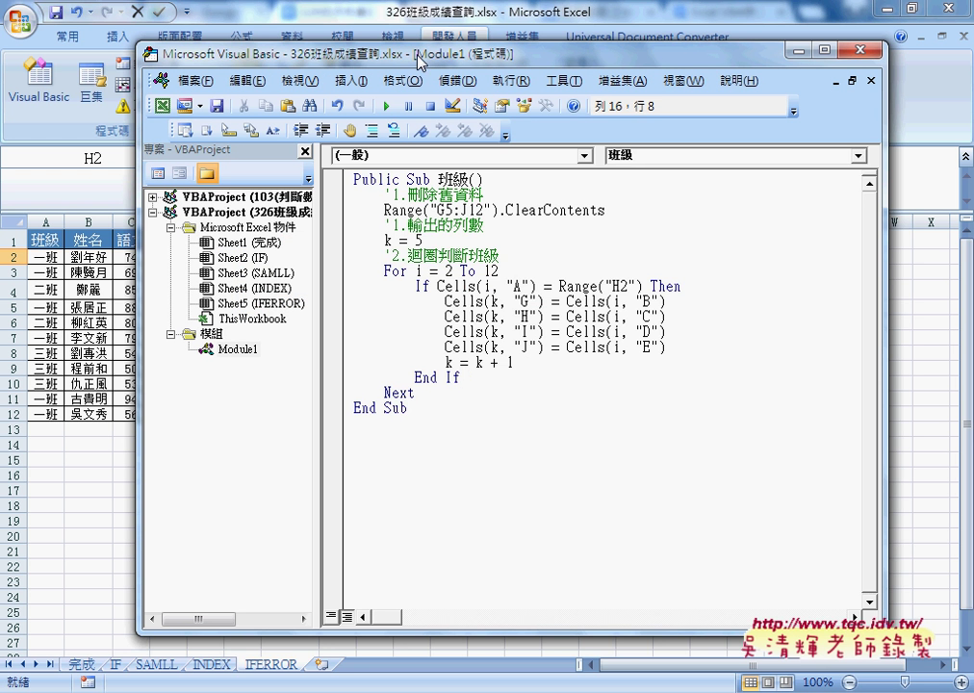
pyautogui.moveTo(419, 63); pyautogui.dragTo(705, 106)
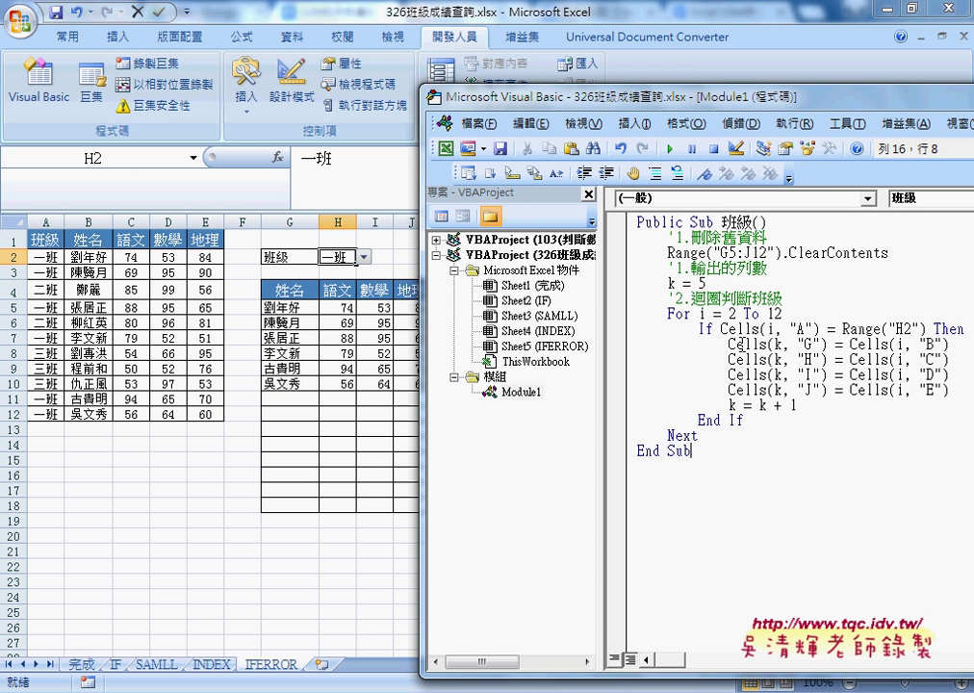
pyautogui.click(312, 666)
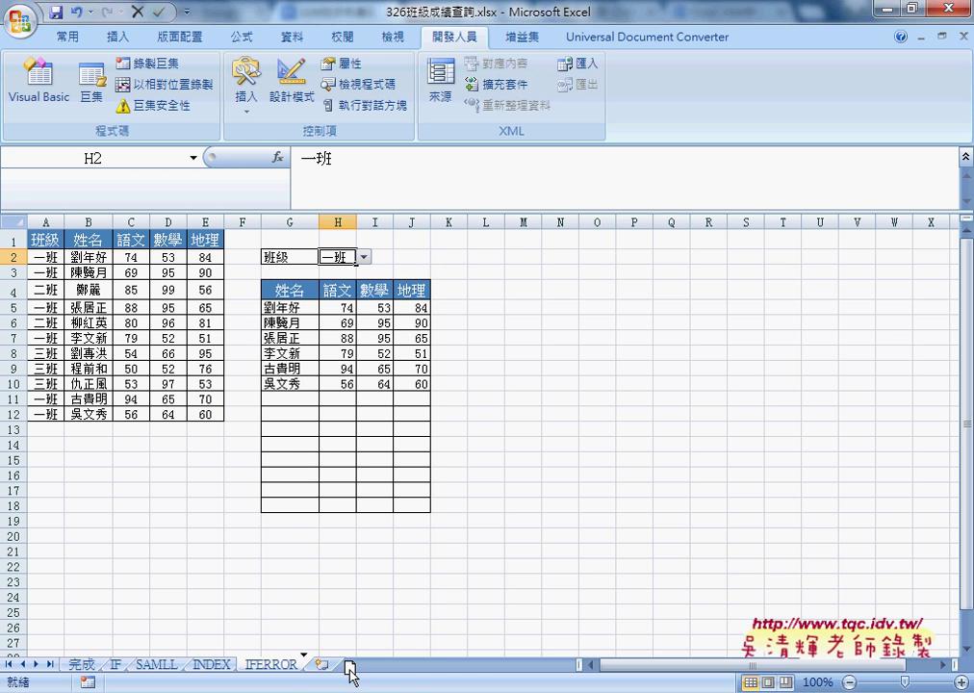
# Copy the IFERROR sheet, name the copy VBA, and clear results block G5:J10
pyautogui.moveTo(350, 672); pyautogui.dragTo(348, 673)
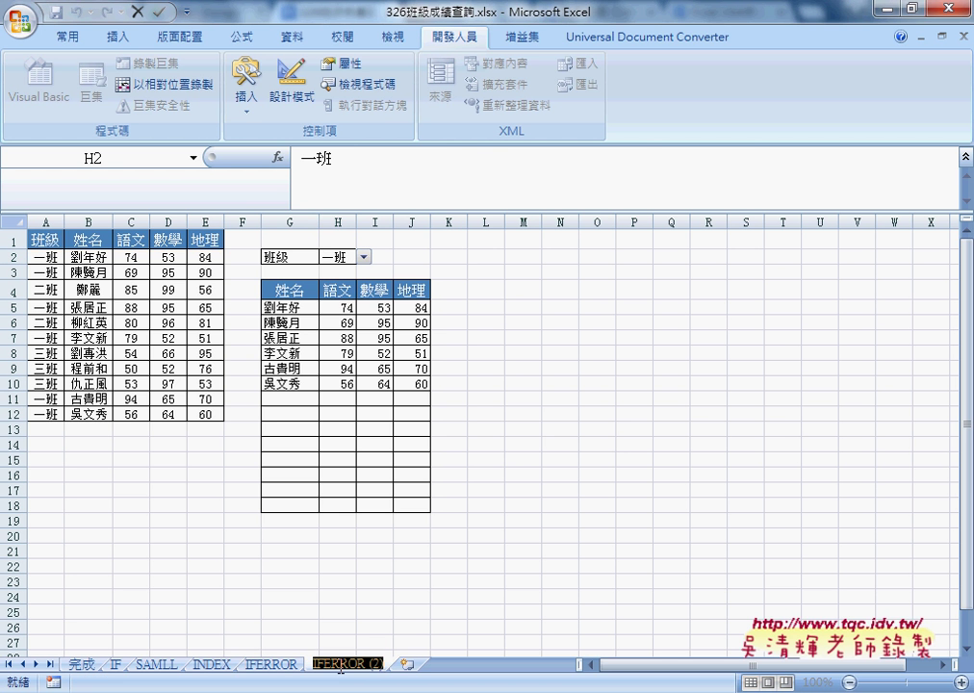
pyautogui.write('VBA')
pyautogui.press('Return')
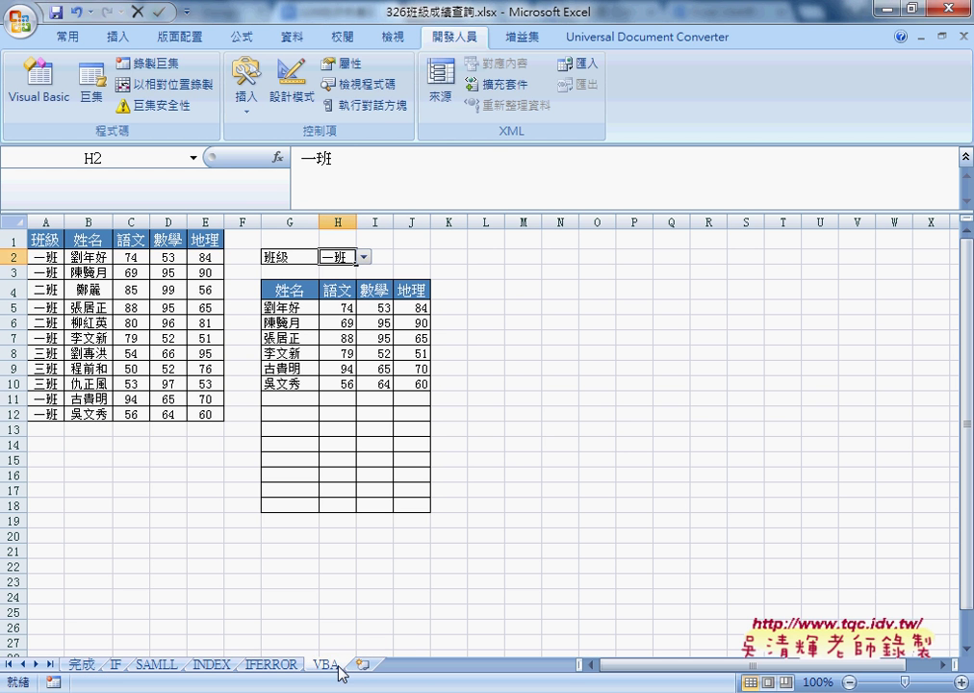
pyautogui.moveTo(279, 307); pyautogui.dragTo(429, 389)
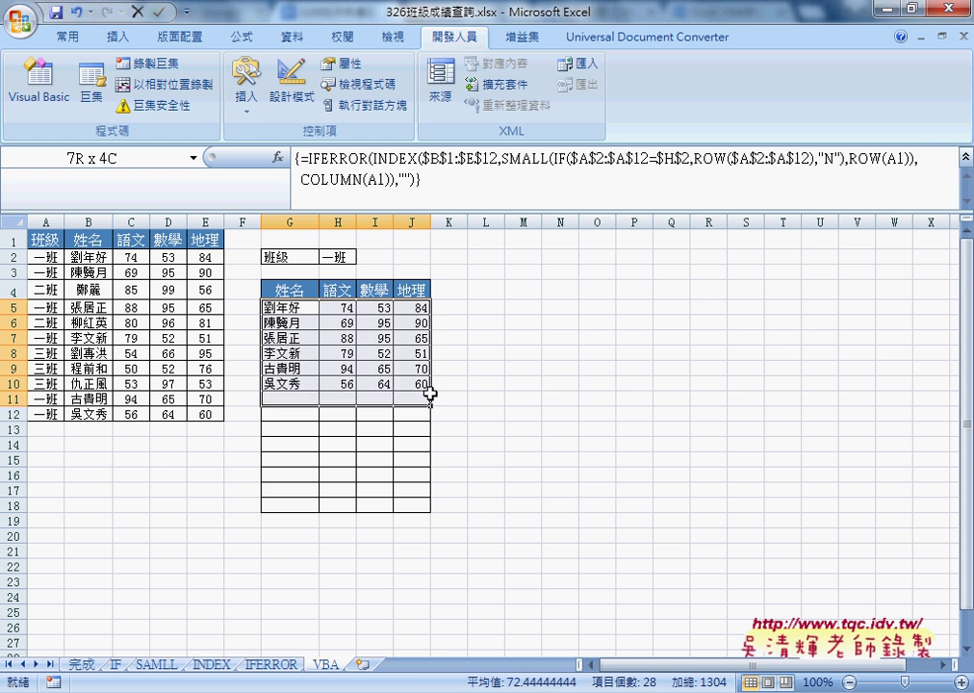
pyautogui.press('Delete')
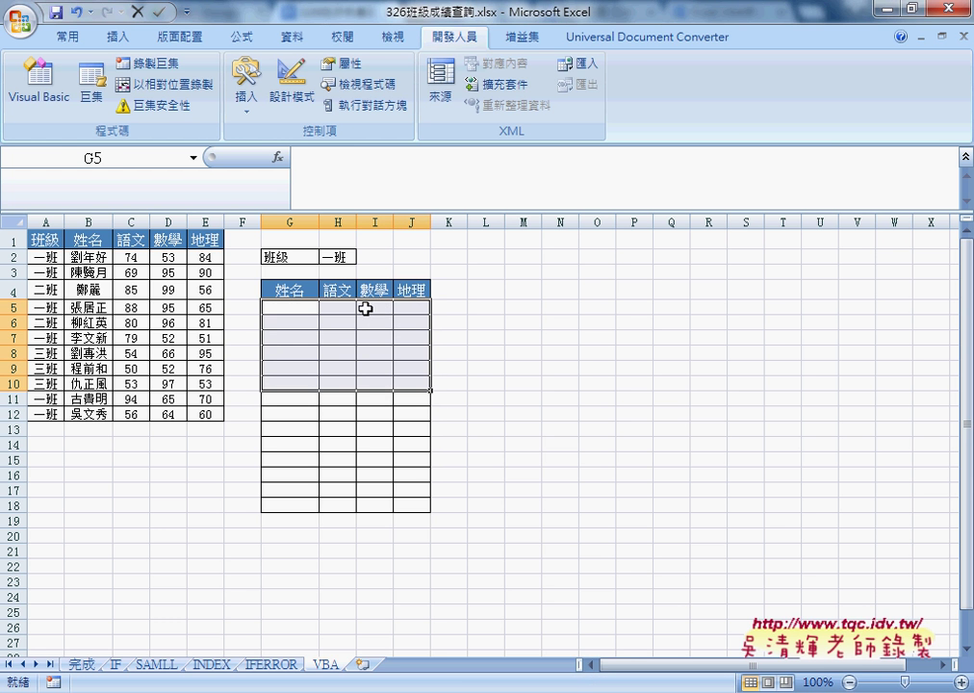
# Run the 班級 macro to fill the VBA sheet's table
pyautogui.click(346, 604)
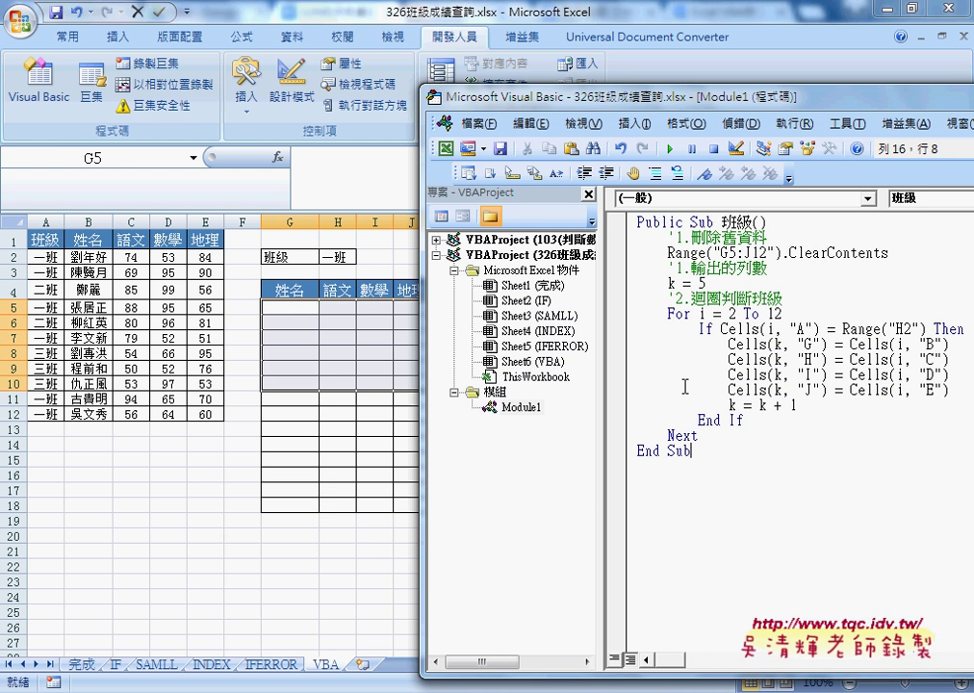
pyautogui.click(670, 149)
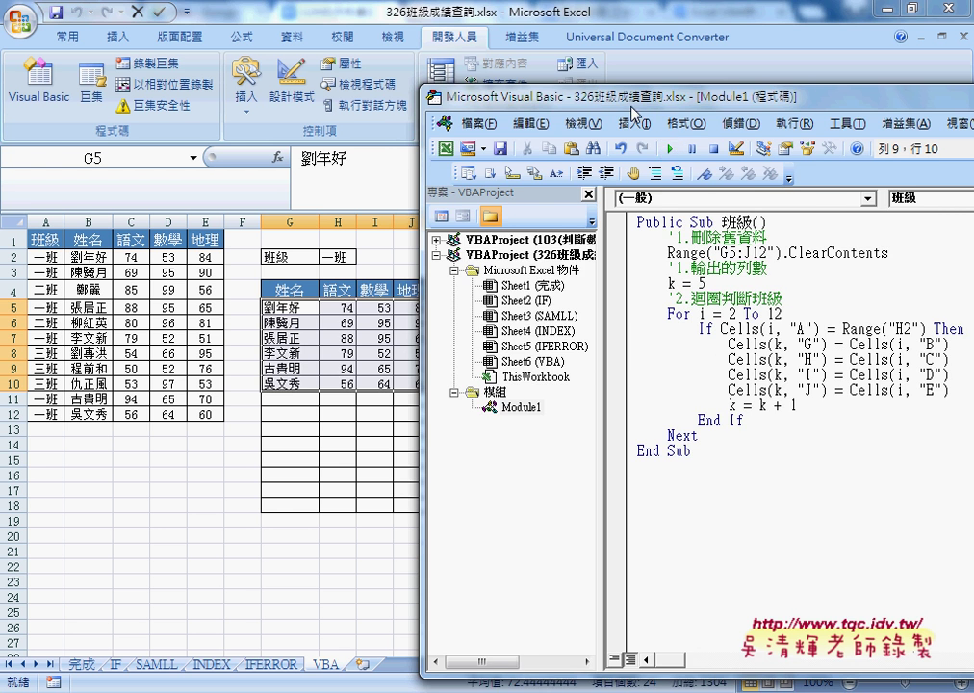
pyautogui.moveTo(631, 106); pyautogui.dragTo(716, 106)
# Change H2 to 二班 and rerun the 班級 macro to list that class's students
pyautogui.click(339, 257)
pyautogui.click(364, 257)
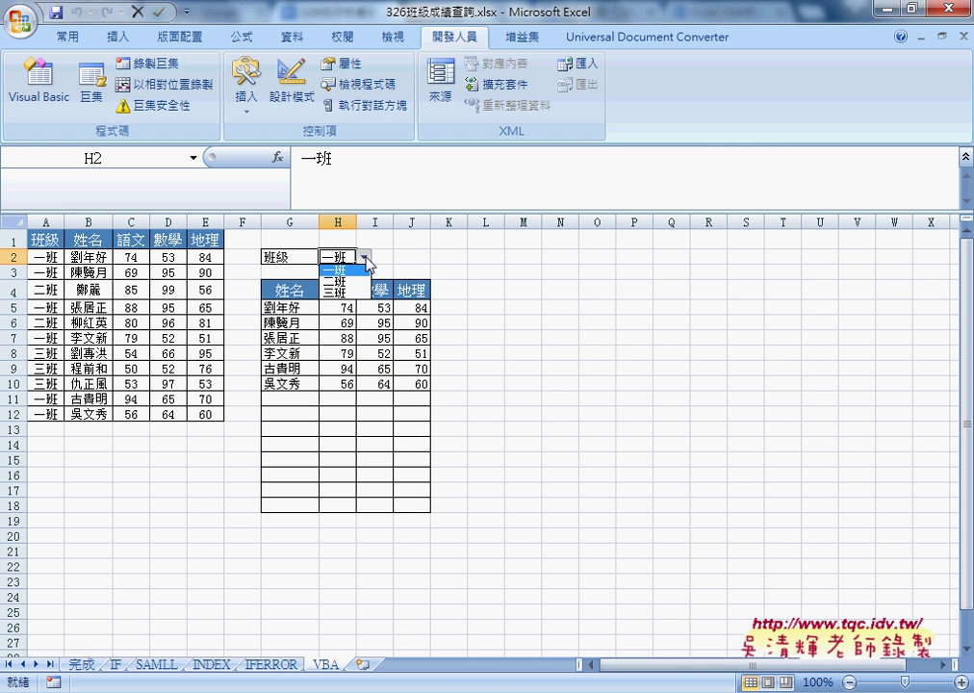
pyautogui.click(354, 279)
pyautogui.moveTo(281, 307); pyautogui.dragTo(311, 349)
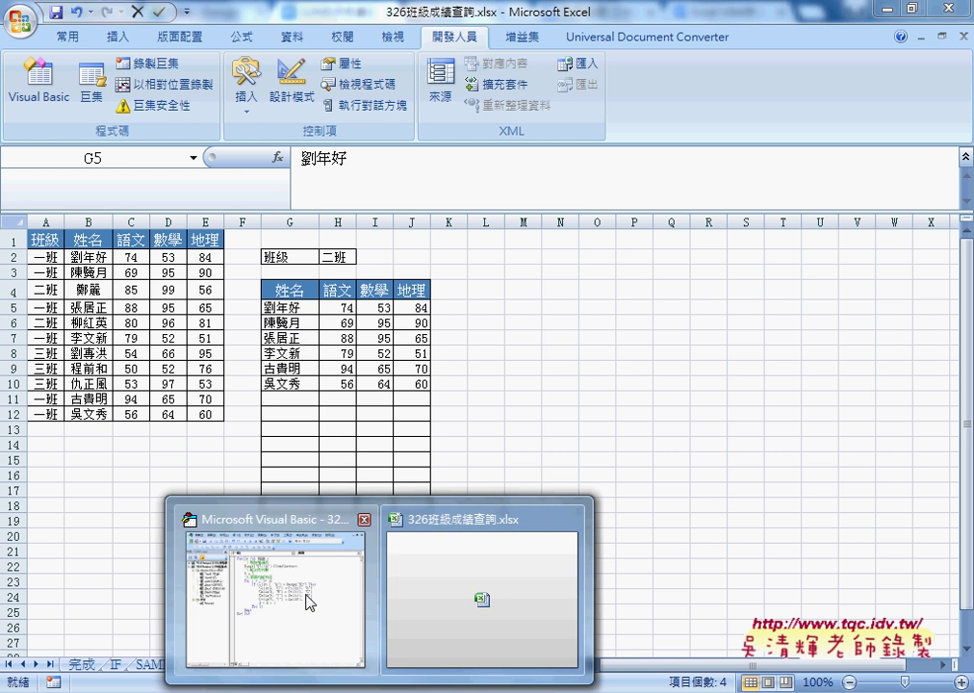
pyautogui.click(311, 601)
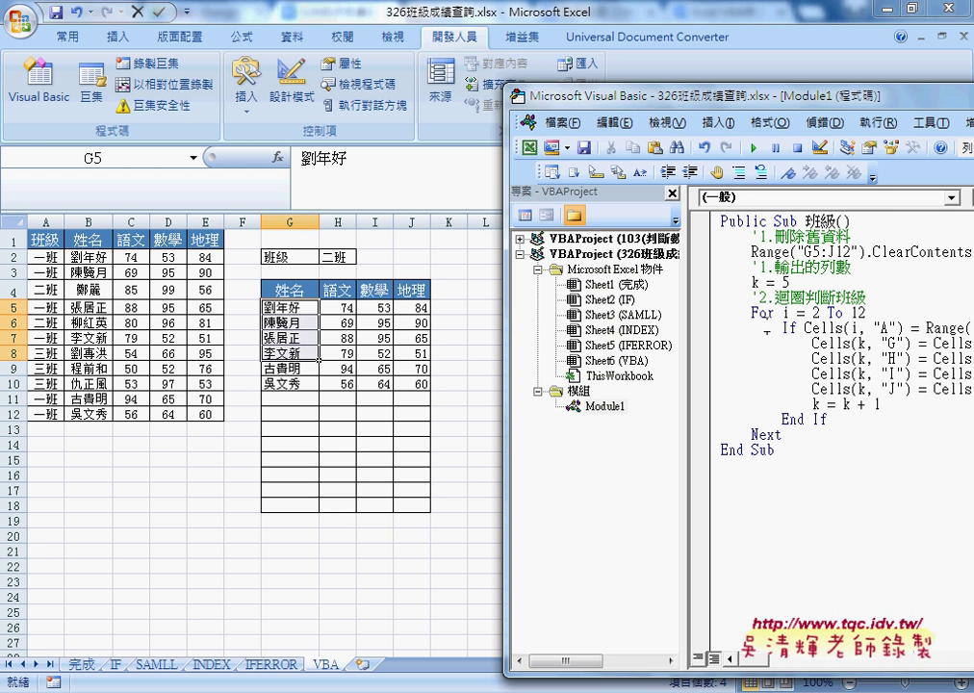
pyautogui.click(752, 150)
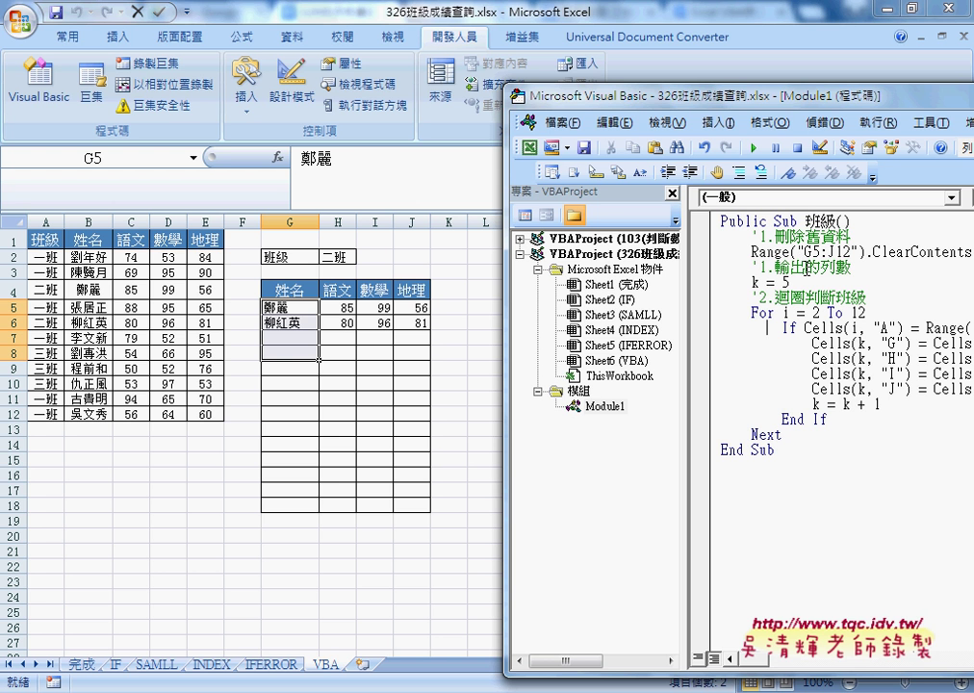